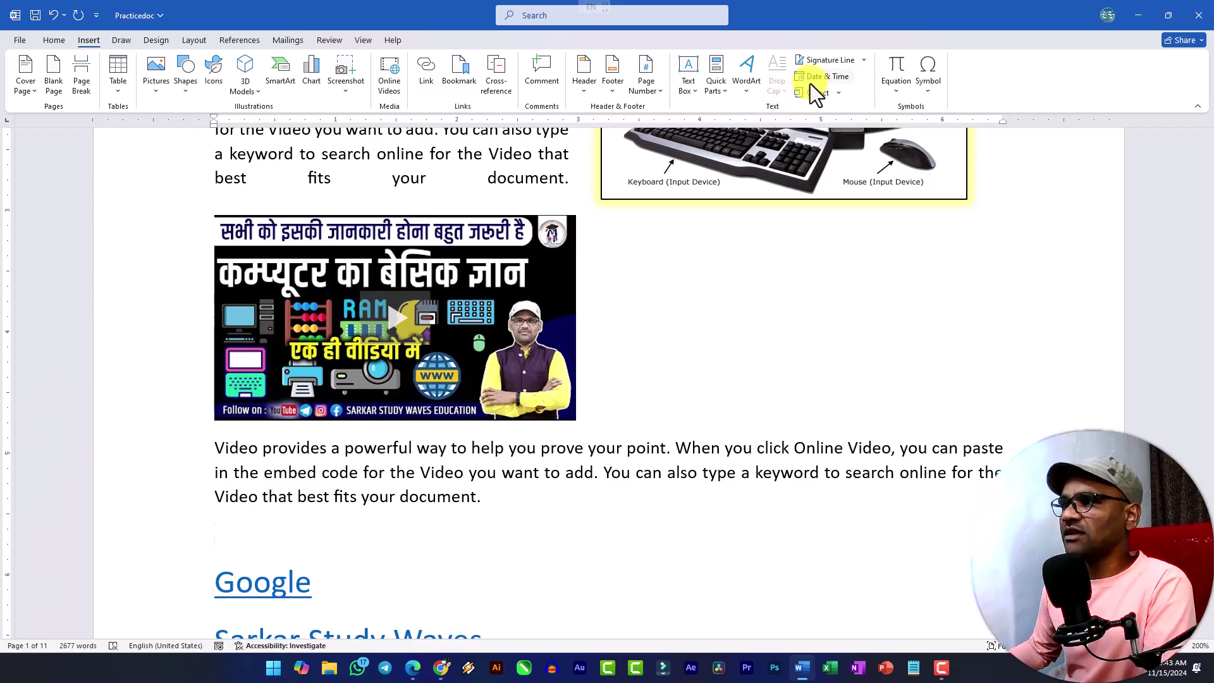
- Insert the current date in the "Friday, November 15, 2024" format on the empty line above the Google link
left_click(489, 251)
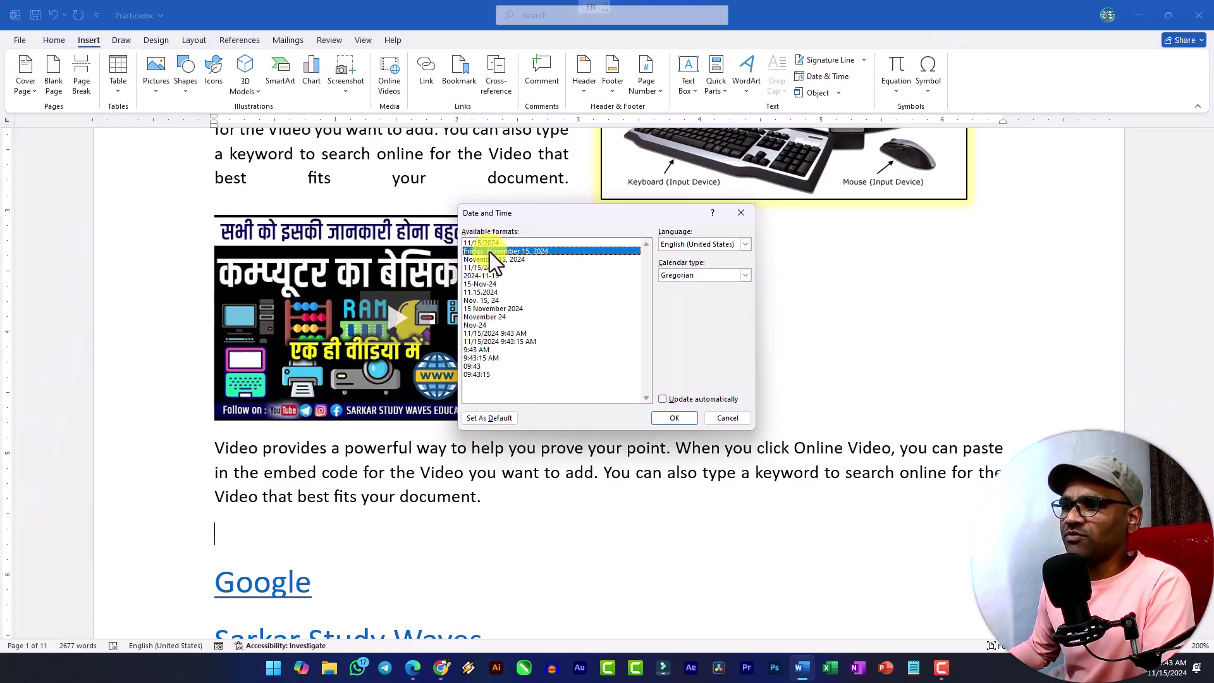
left_click(674, 417)
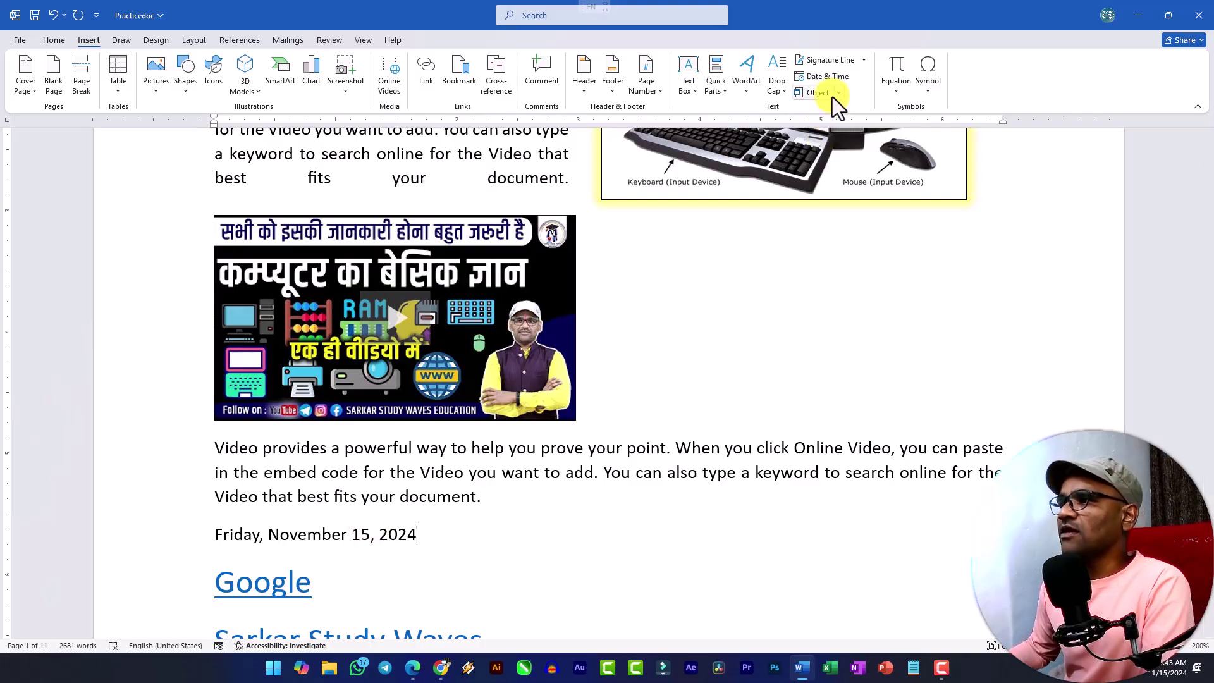
- Add an empty paragraph between the two identical "Themes and styles" paragraphs above System Software, beside the sidebar on page 5
scroll(488, 465, "down", 10)
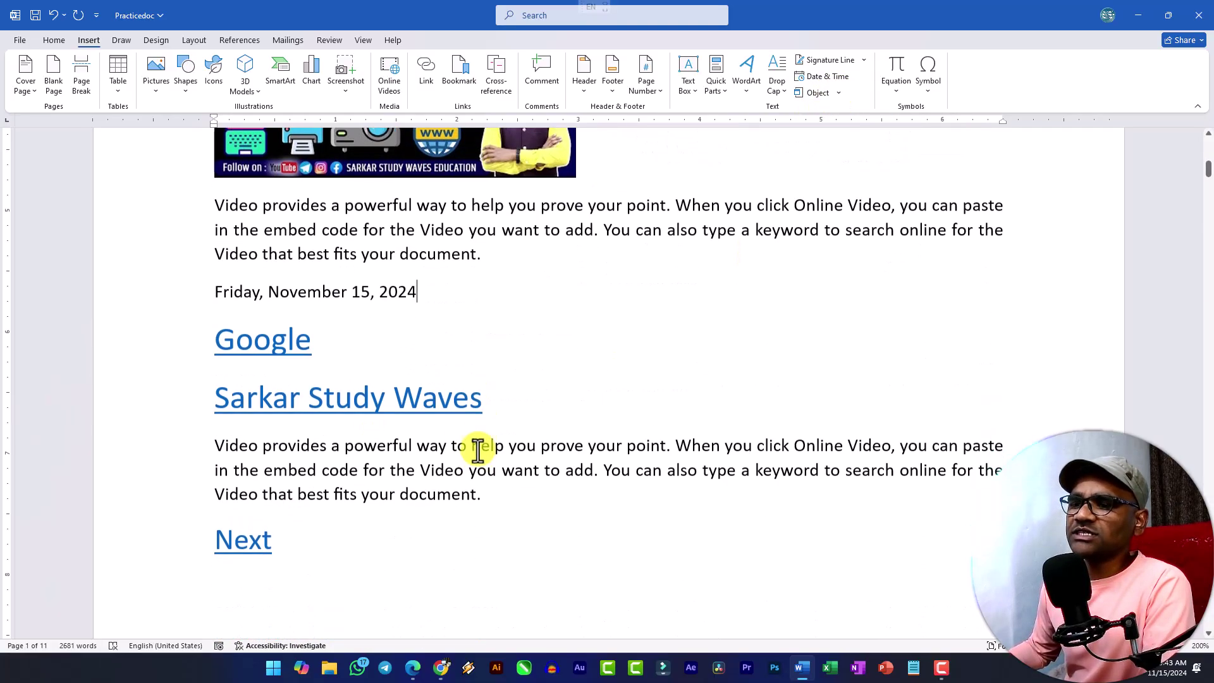
scroll(484, 437, "down", 10)
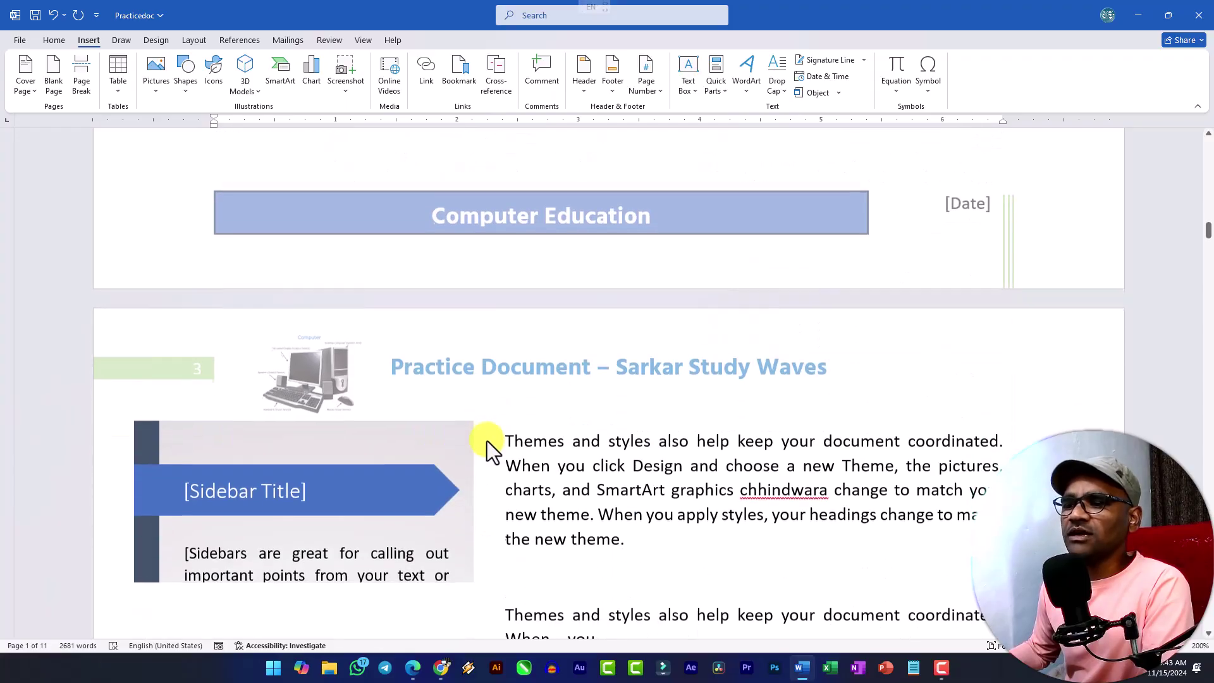
scroll(487, 440, "down", 12)
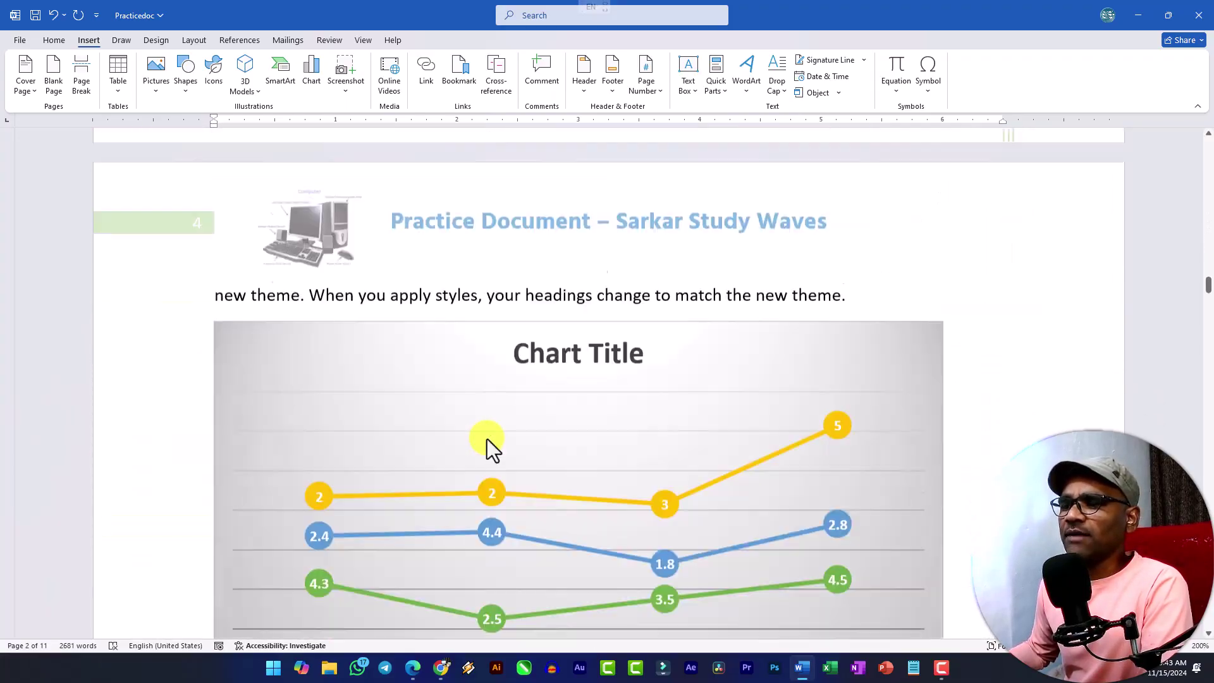
scroll(484, 431, "down", 10)
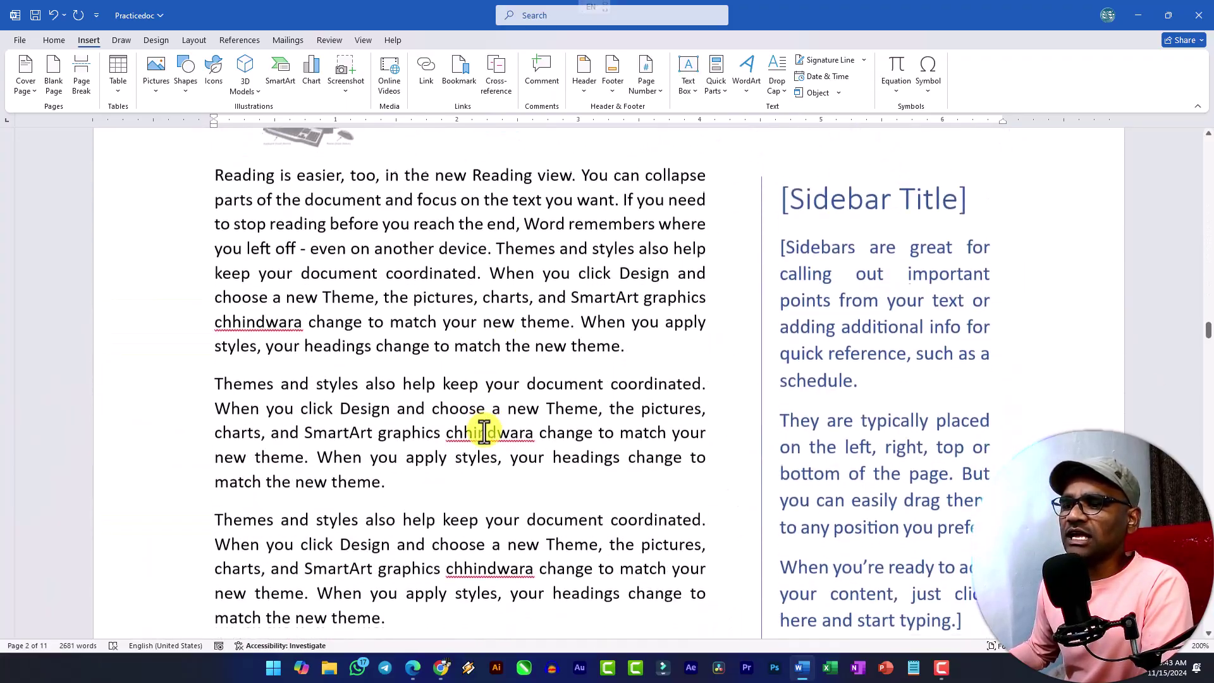
left_click(424, 432)
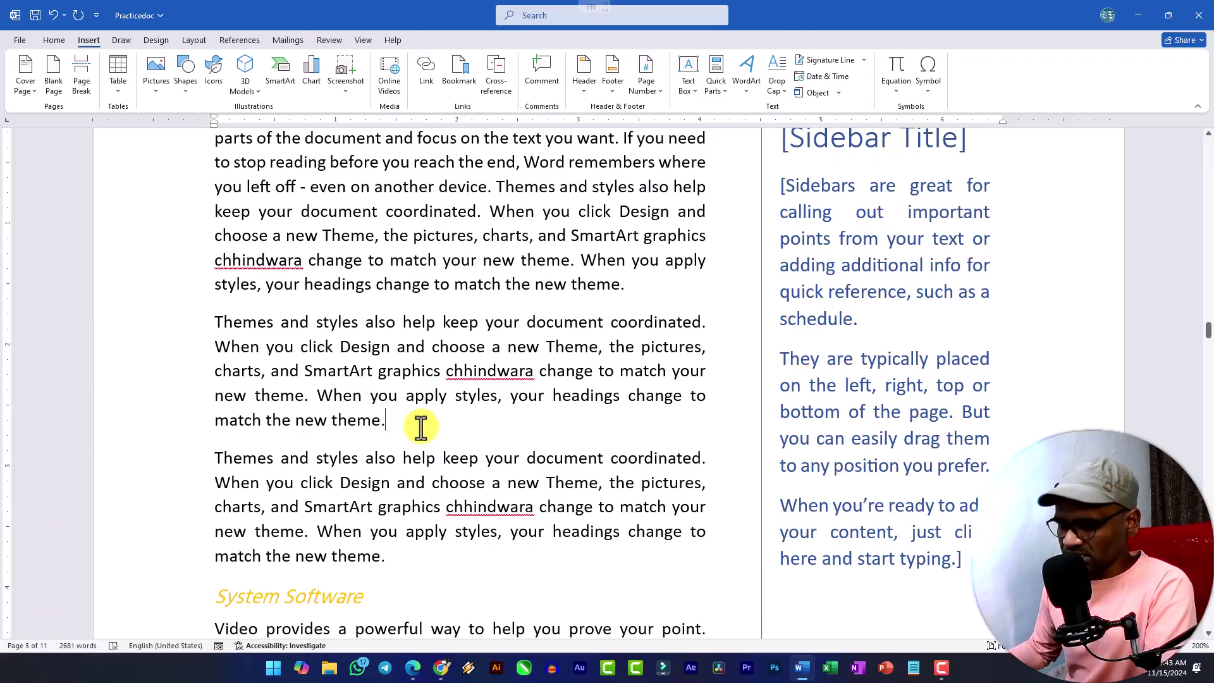
key("Return")
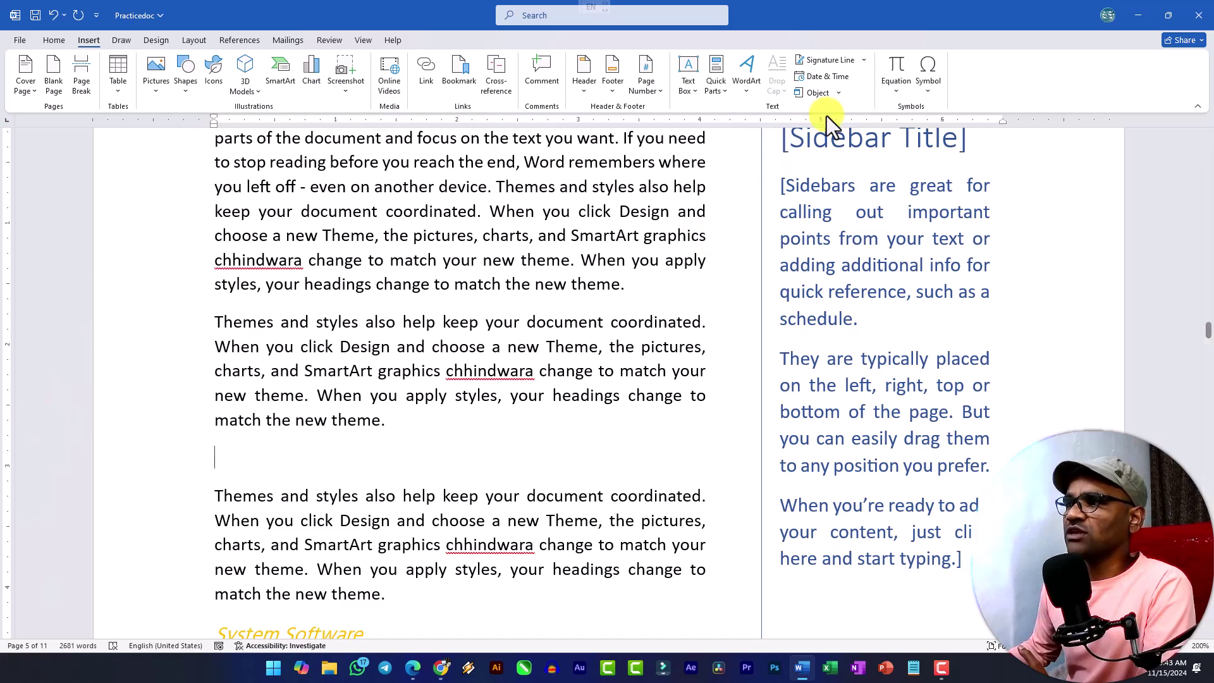
- Insert a new Microsoft Excel Worksheet object in the empty paragraph
left_click(839, 94)
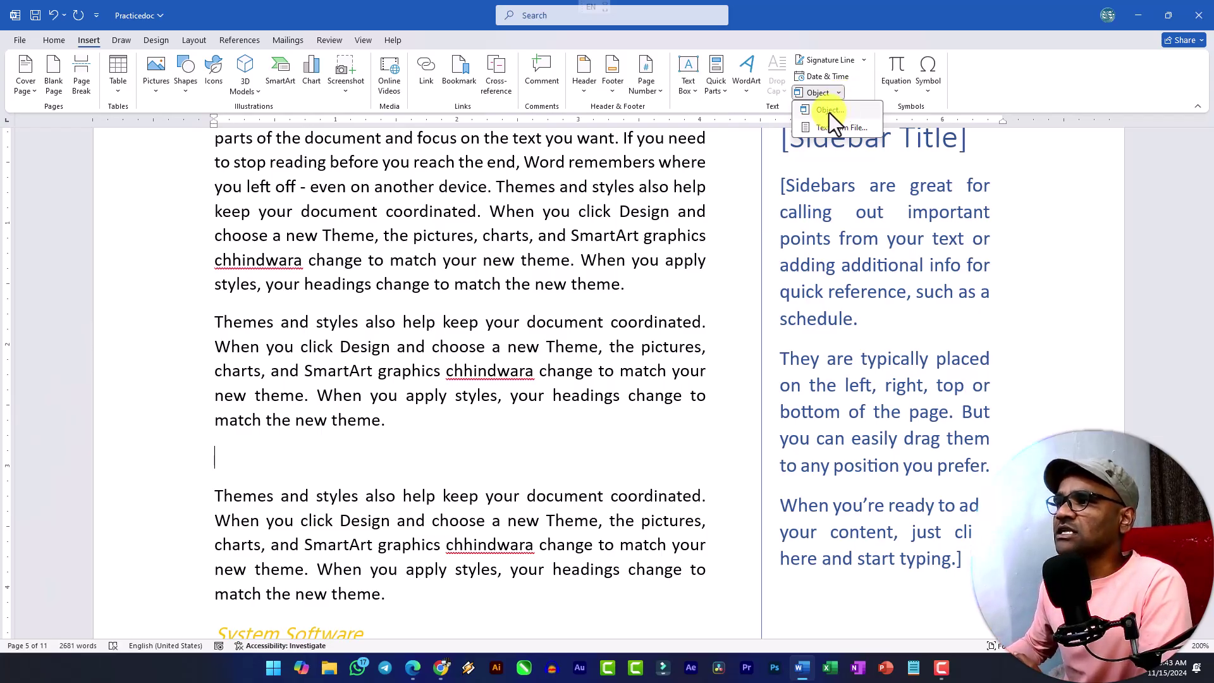
left_click(828, 111)
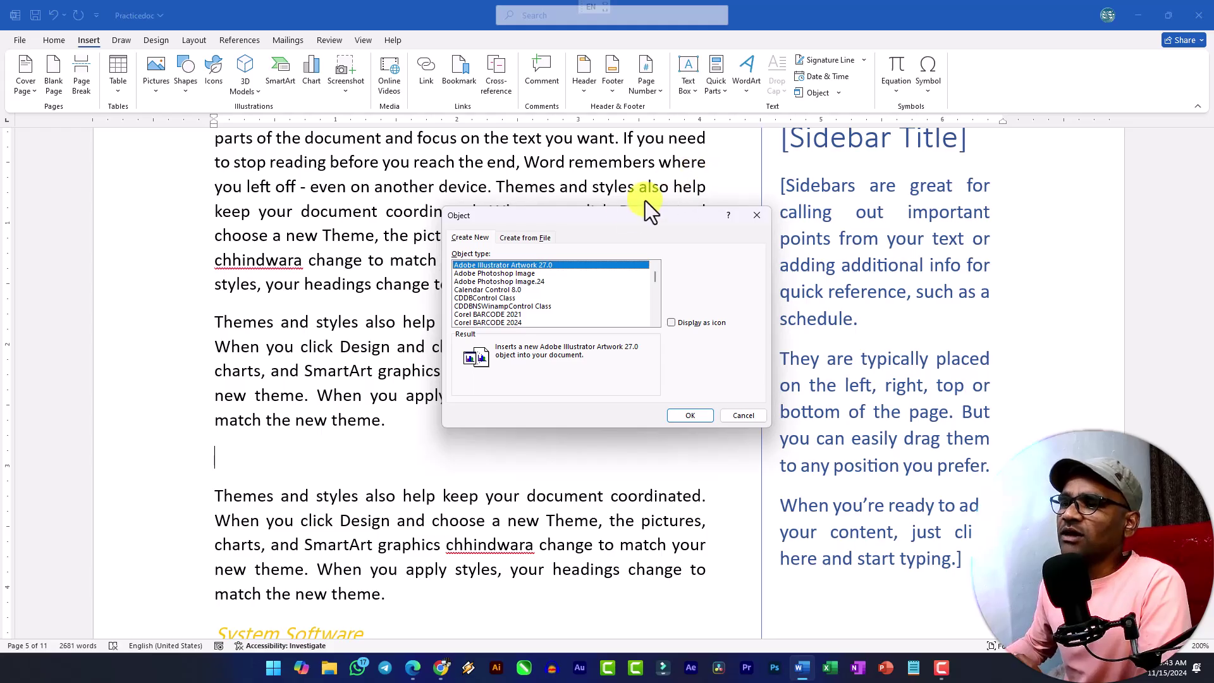
left_click(374, 241)
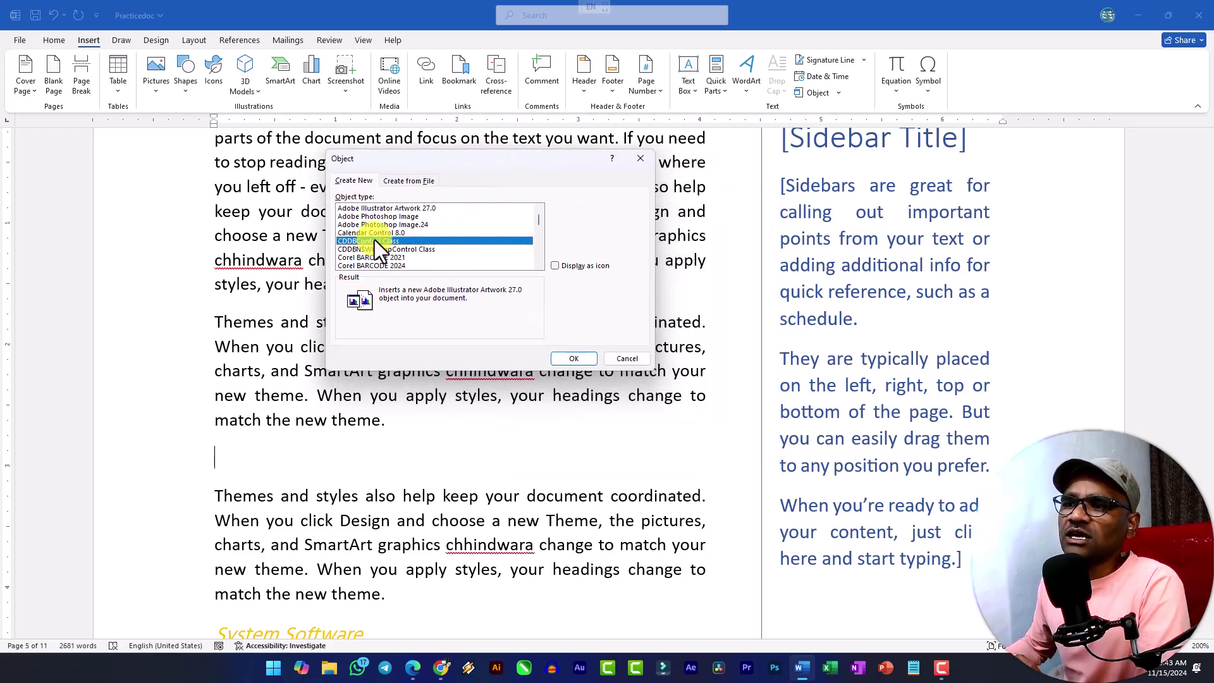
left_click(389, 226)
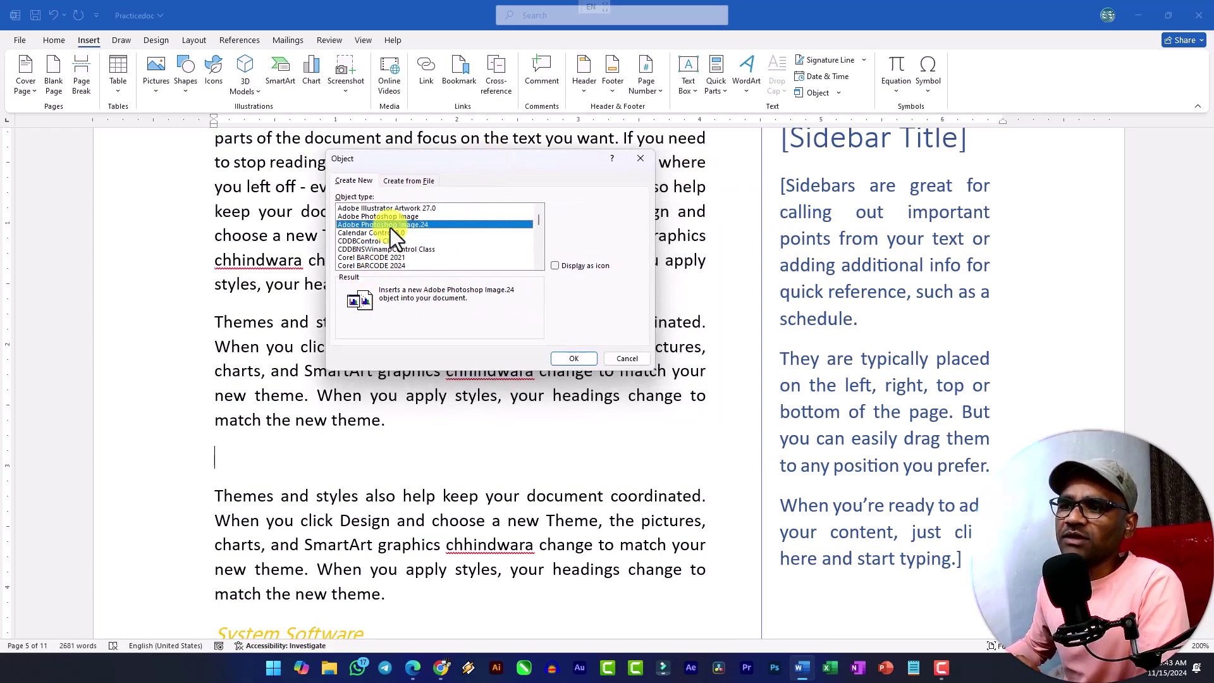
scroll(393, 241, "down", 2)
left_click(399, 258)
left_click(404, 249)
scroll(405, 248, "down", 2)
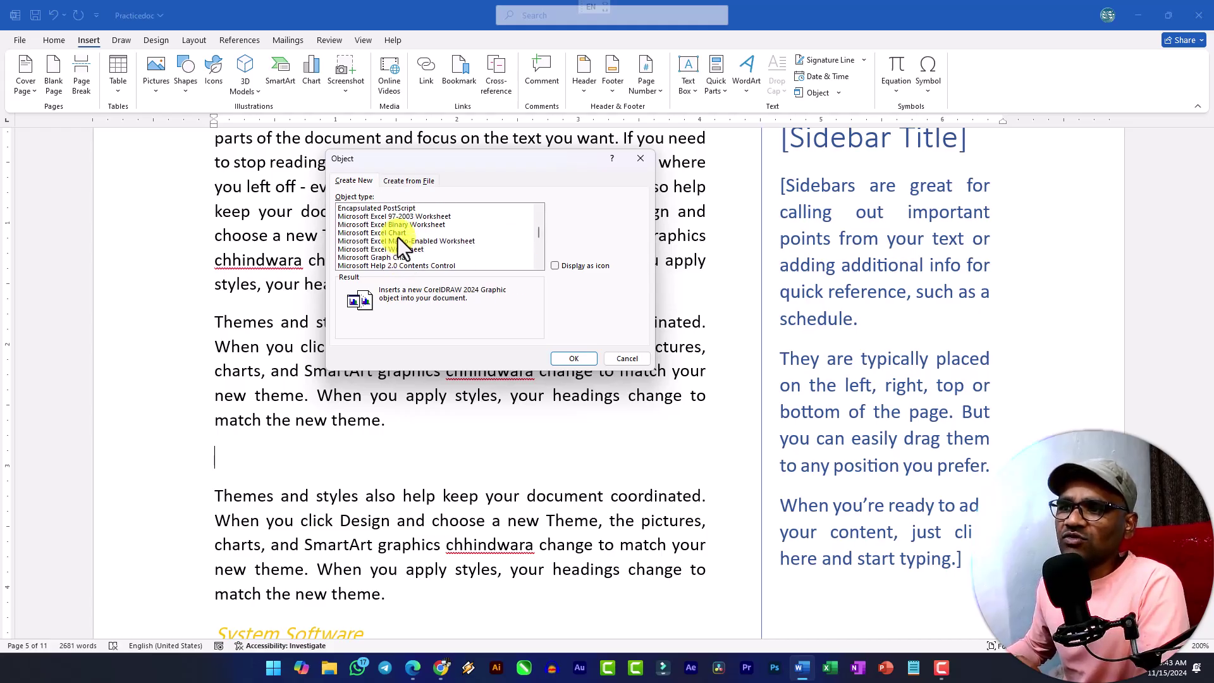
left_click(397, 235)
left_click(402, 250)
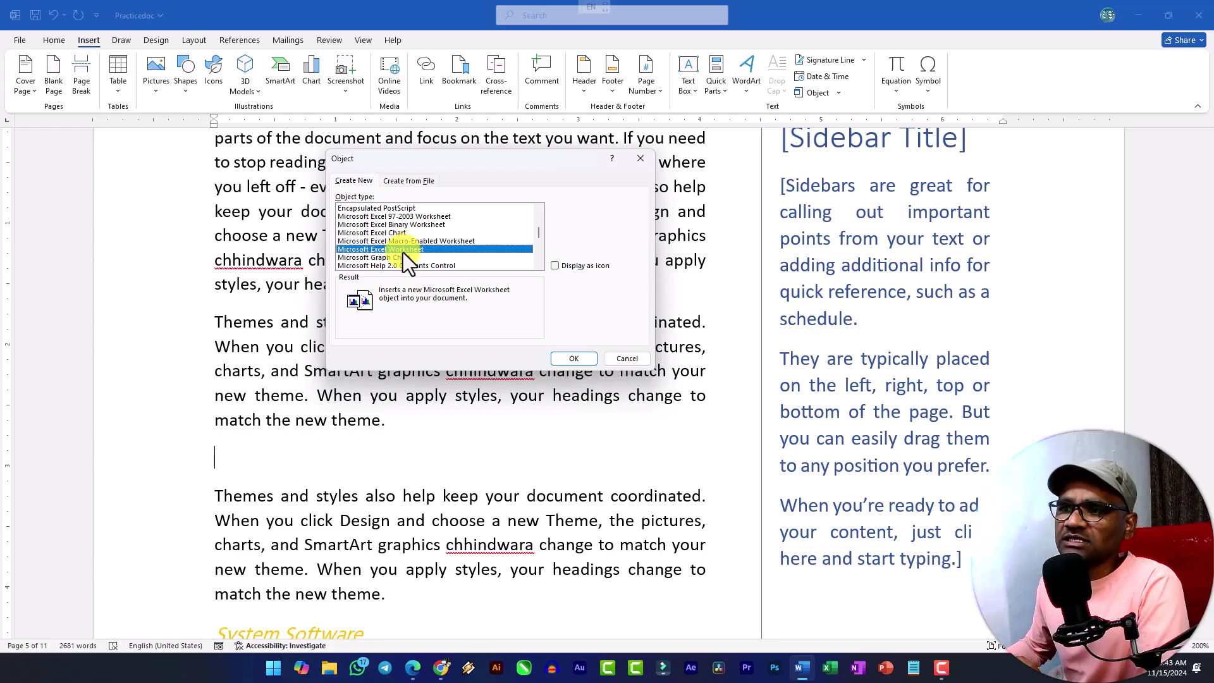
left_click(573, 359)
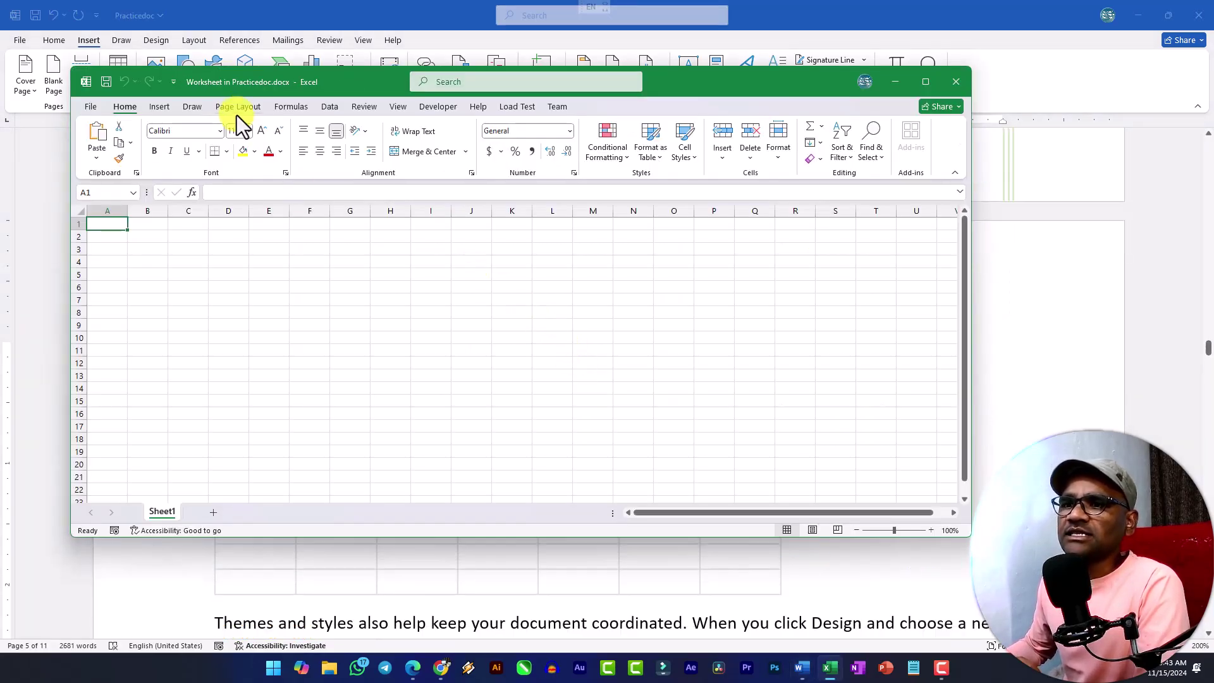
- Apply all borders to the cell range A1:E10 of the embedded worksheet
left_click_drag(116, 222, 252, 335)
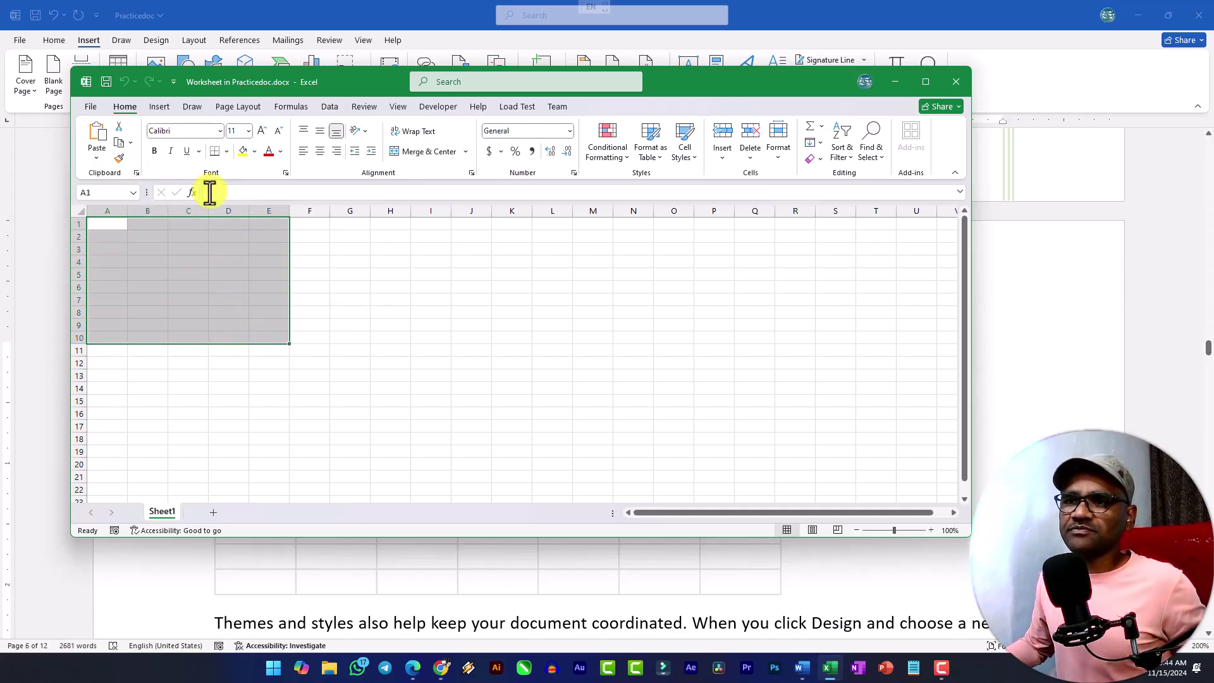
left_click(227, 151)
left_click(252, 275)
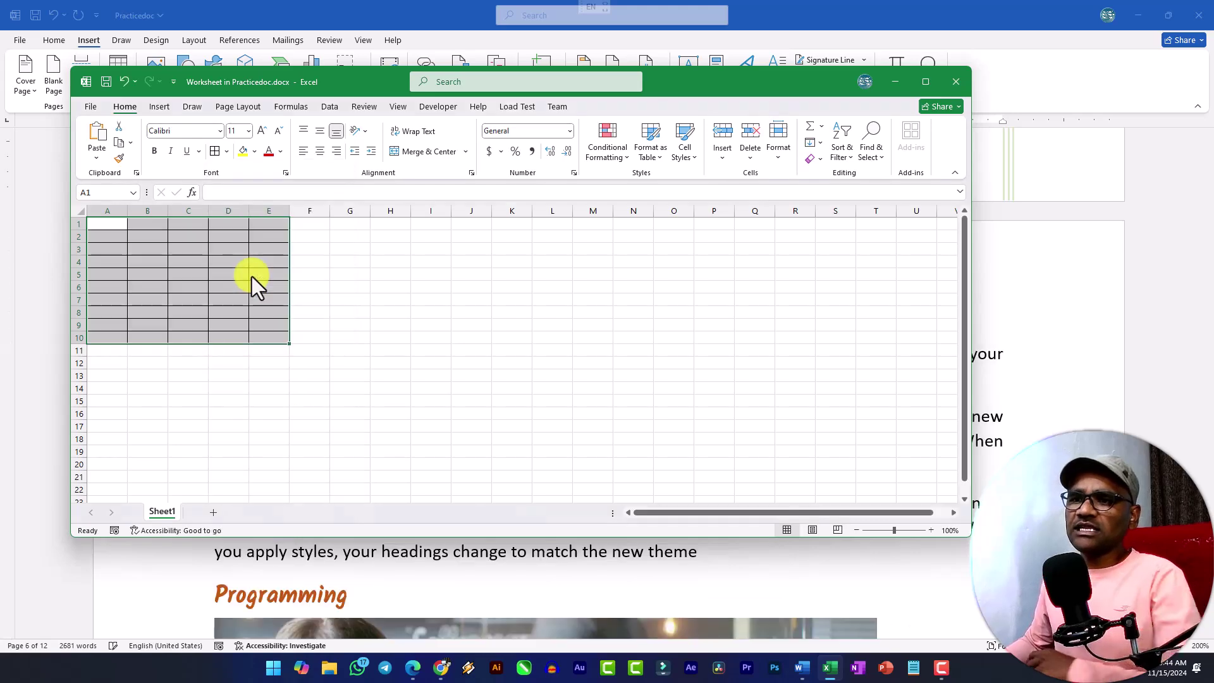
- Increase the font size of A1:E10 to 20 and widen columns A through E
left_click(263, 135)
left_click(263, 134)
left_click(263, 135)
left_click(263, 134)
left_click(263, 134)
left_click_drag(289, 208, 341, 209)
left_click_drag(250, 209, 264, 209)
left_click_drag(188, 210, 416, 428)
left_click(460, 266)
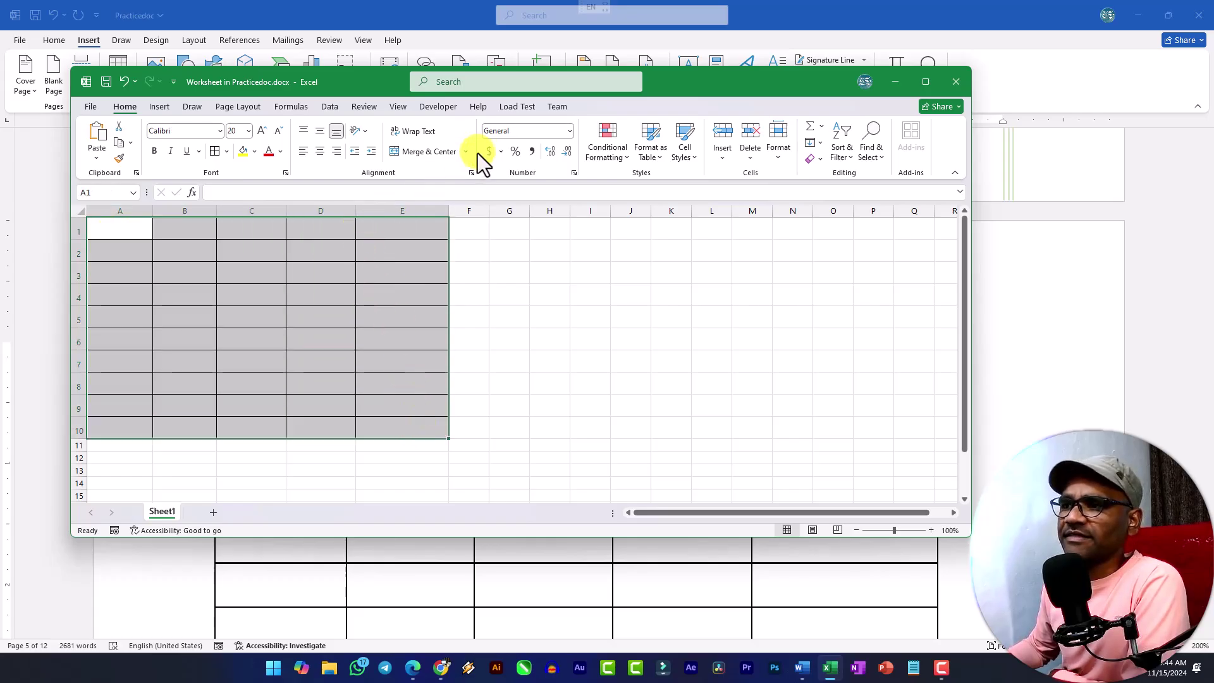
- Format the range A1:E10 as a table using the light style with a solid orange header
left_click(650, 160)
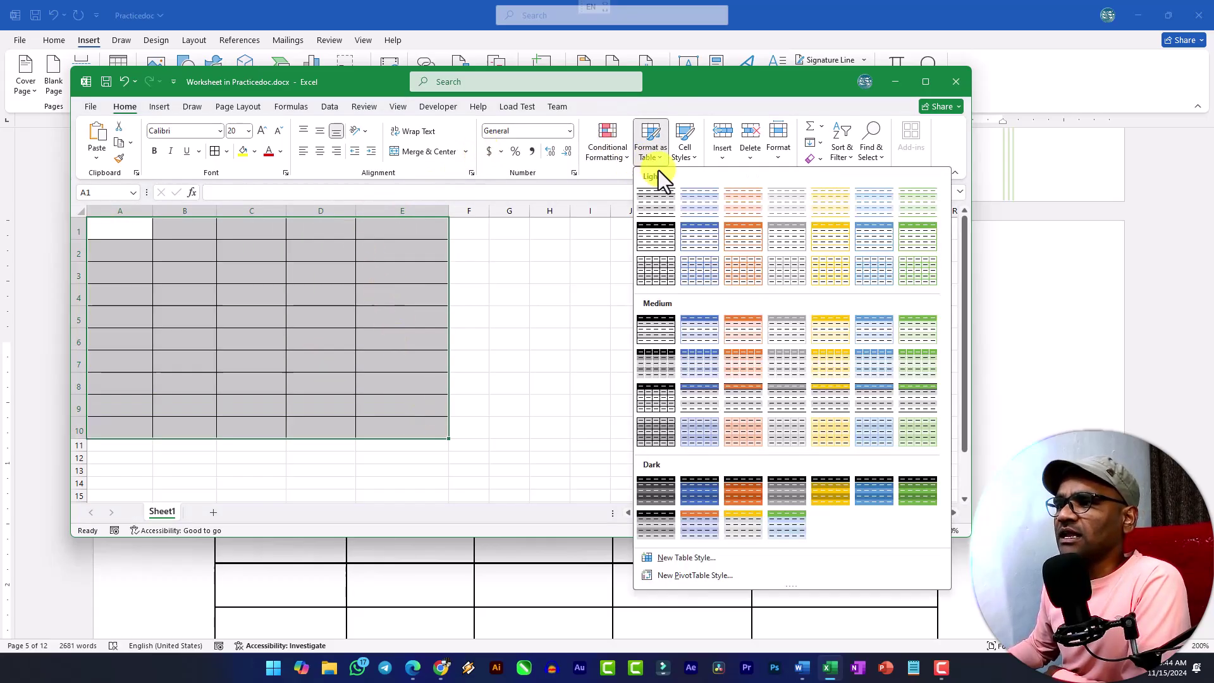
left_click(730, 243)
left_click(651, 323)
left_click(571, 320)
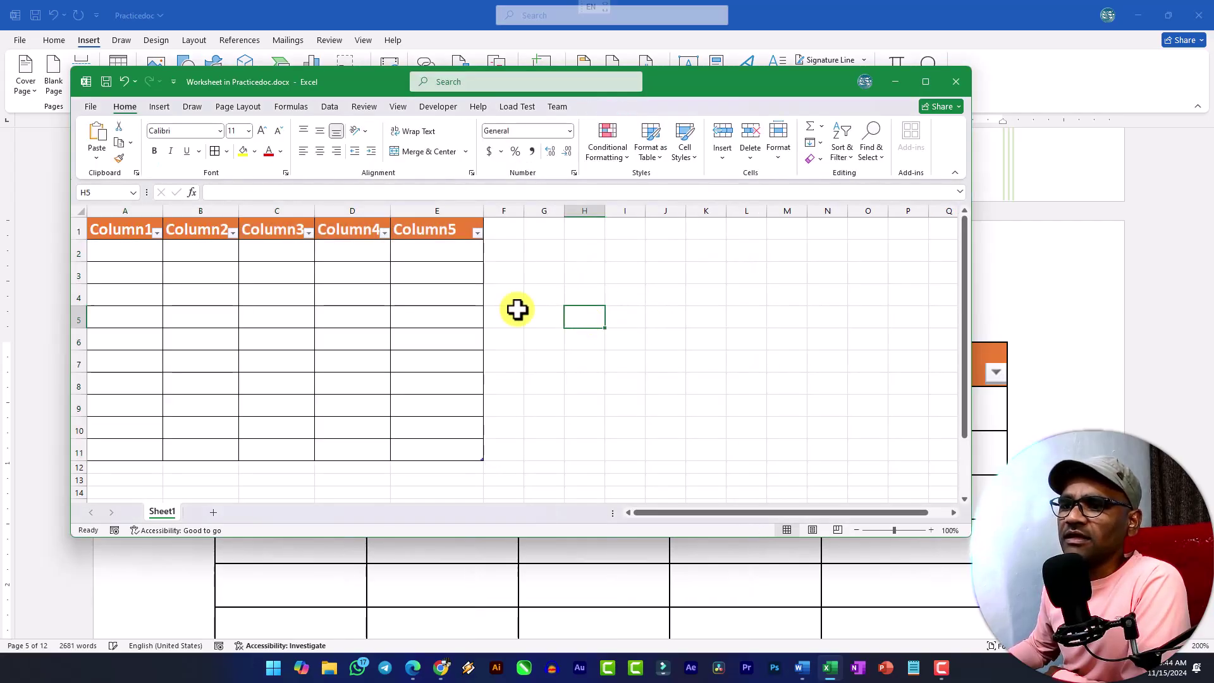
- Shrink the Excel worksheet window, then close it to return to the Word document with the embedded table
left_click_drag(964, 539, 525, 502)
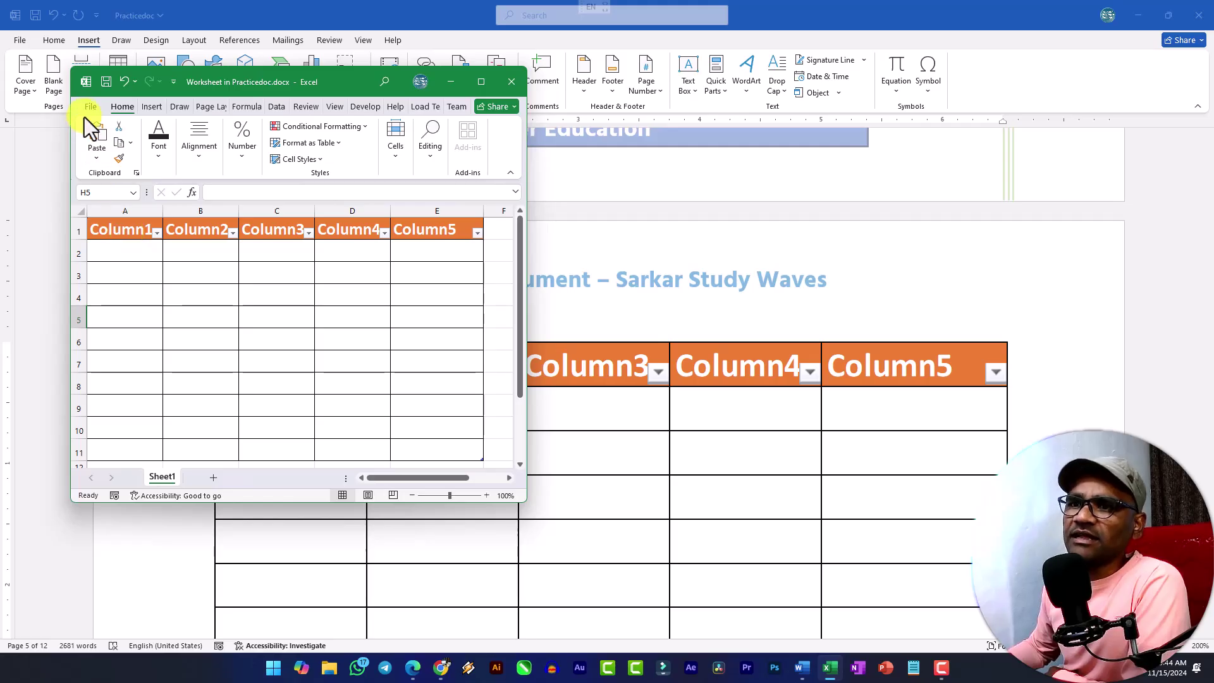
left_click(90, 109)
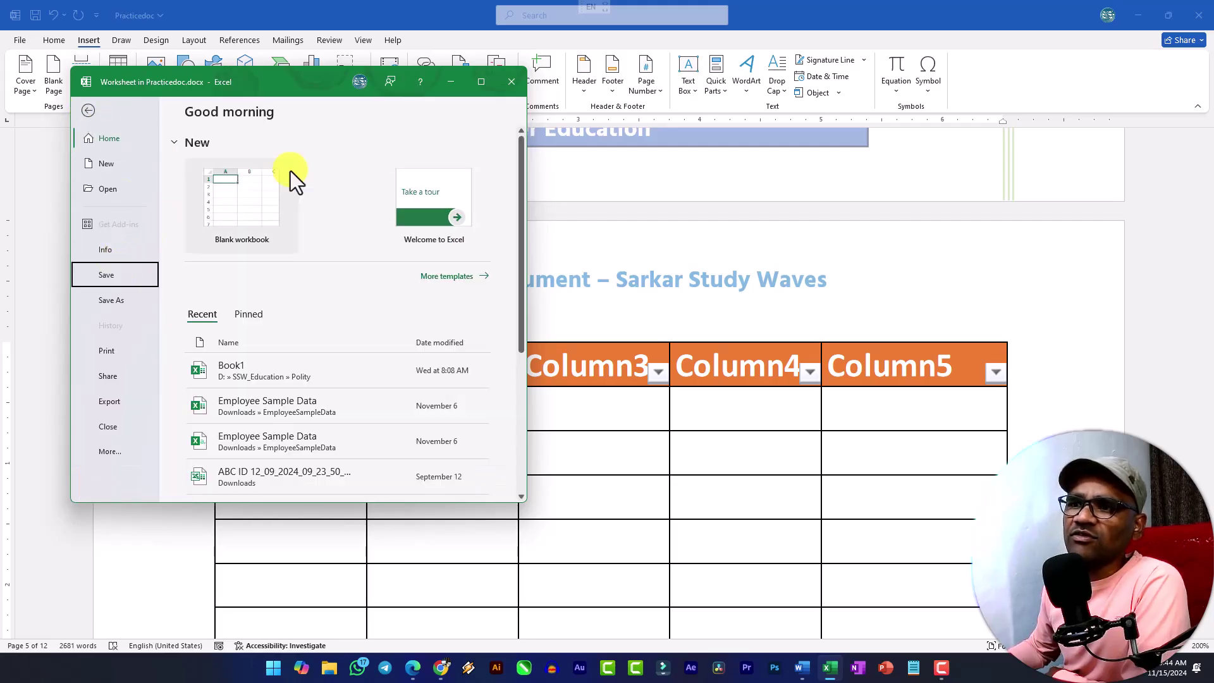
left_click(512, 81)
scroll(536, 324, "down", 3)
scroll(540, 319, "up", 1)
scroll(501, 316, "down", 6)
scroll(744, 423, "up", 2)
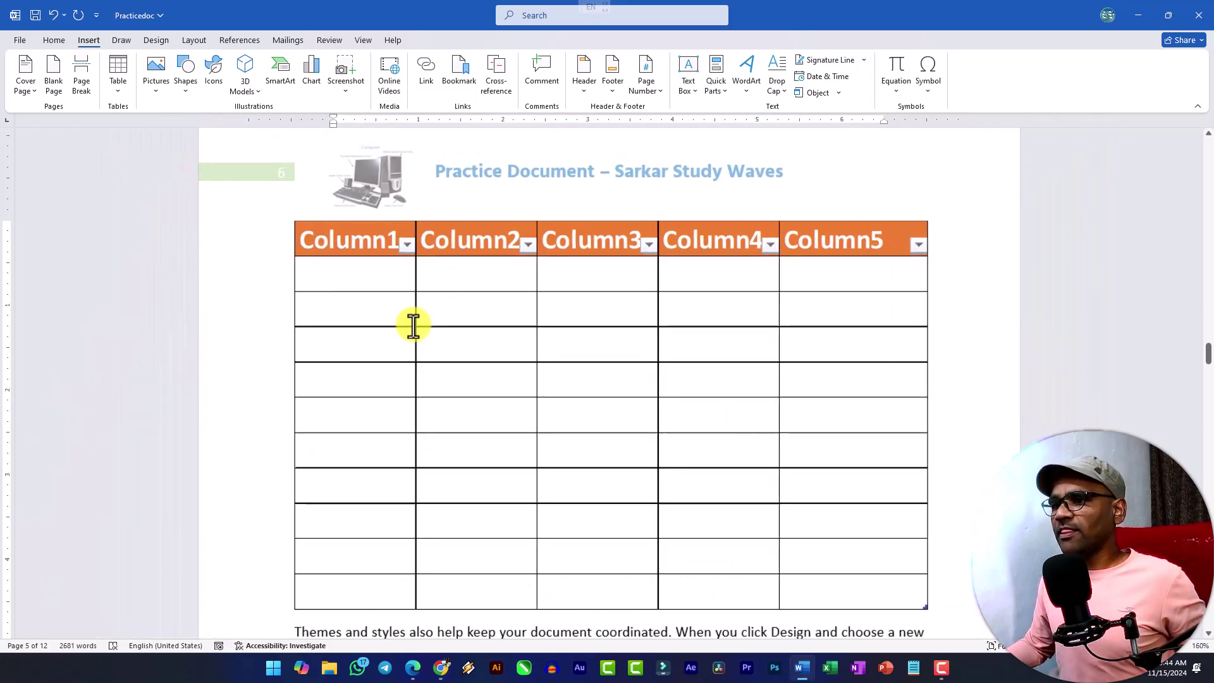
- Open the embedded worksheet table for in-place editing within the document
left_click(361, 274)
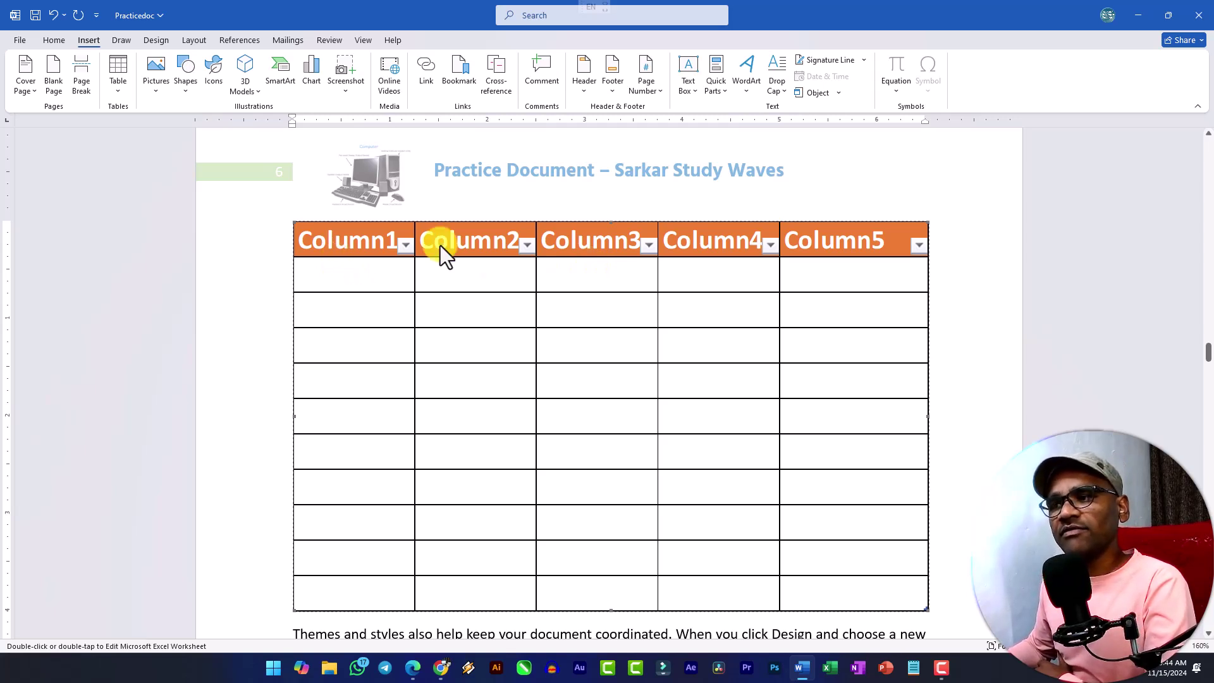
right_click(352, 256)
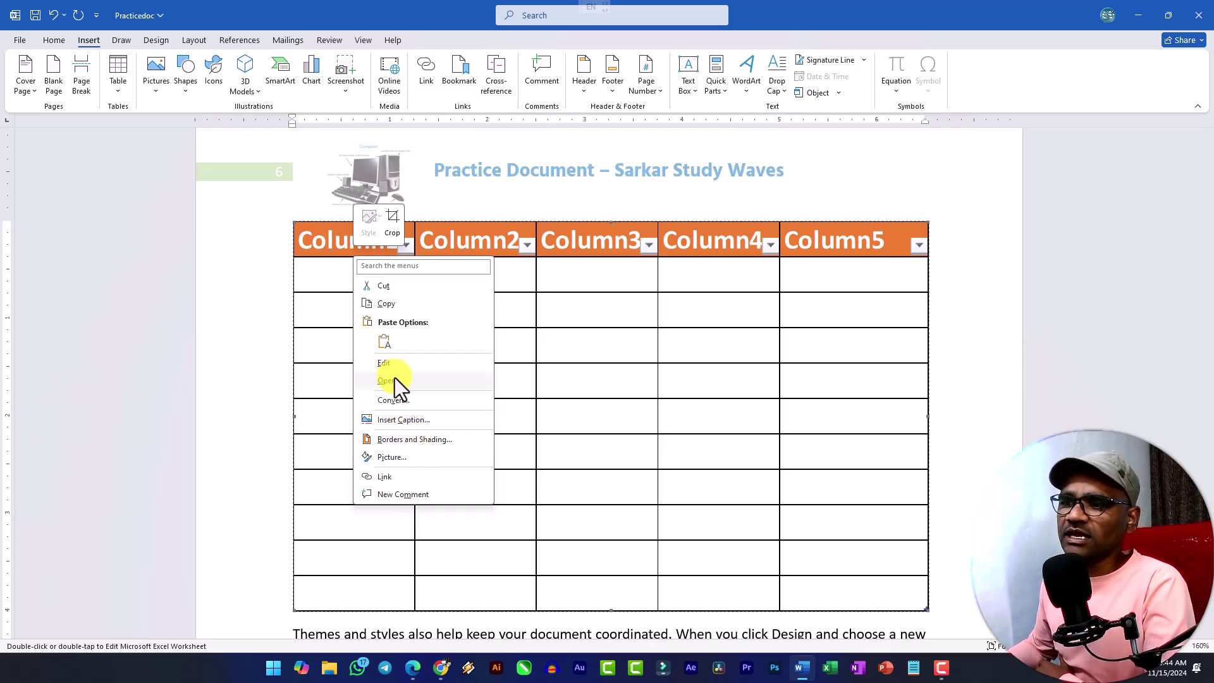
left_click(339, 287)
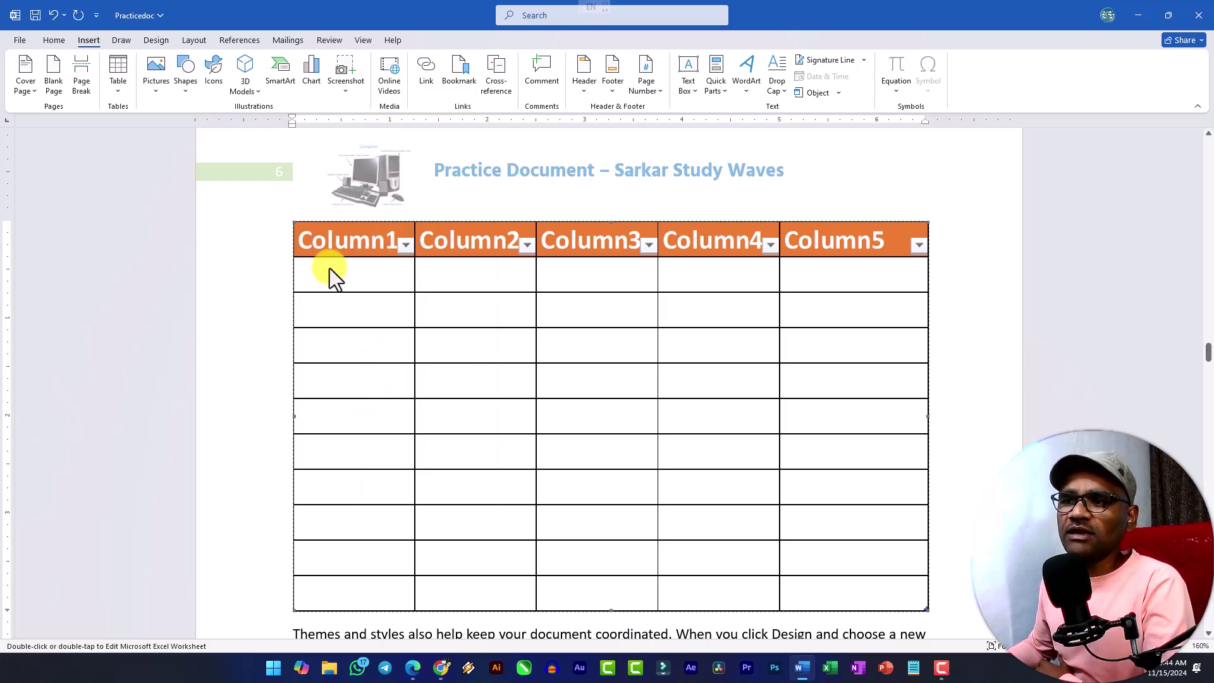
double_click(351, 275)
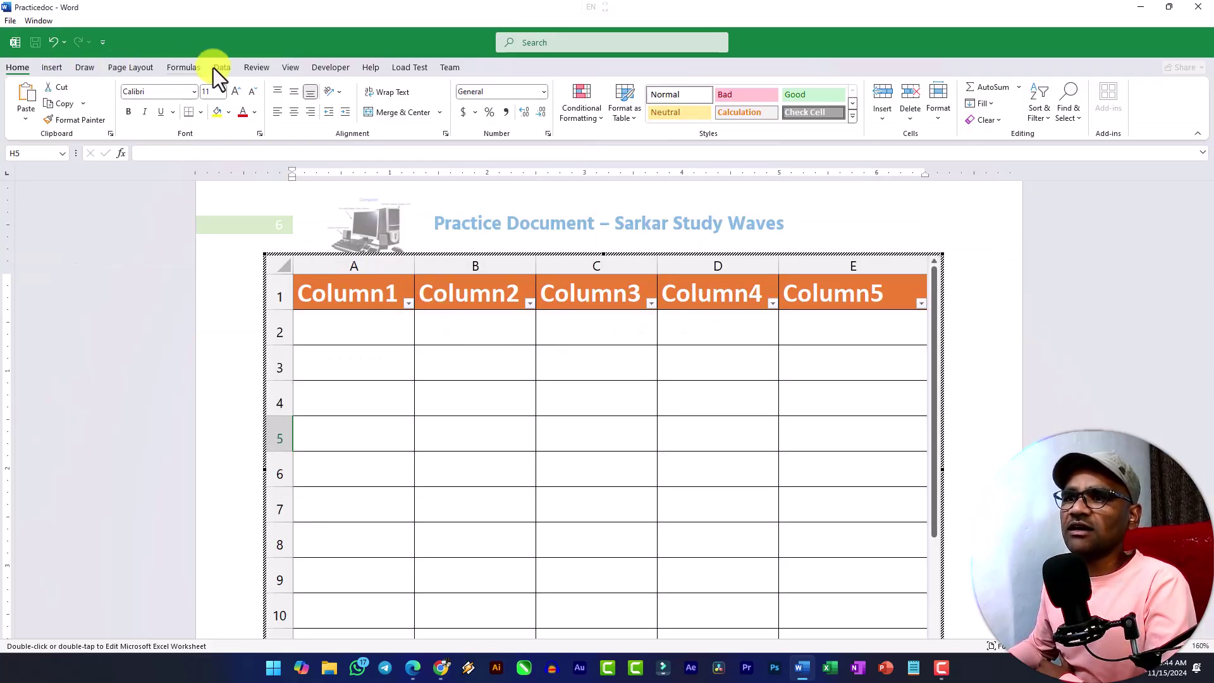
left_click(363, 341)
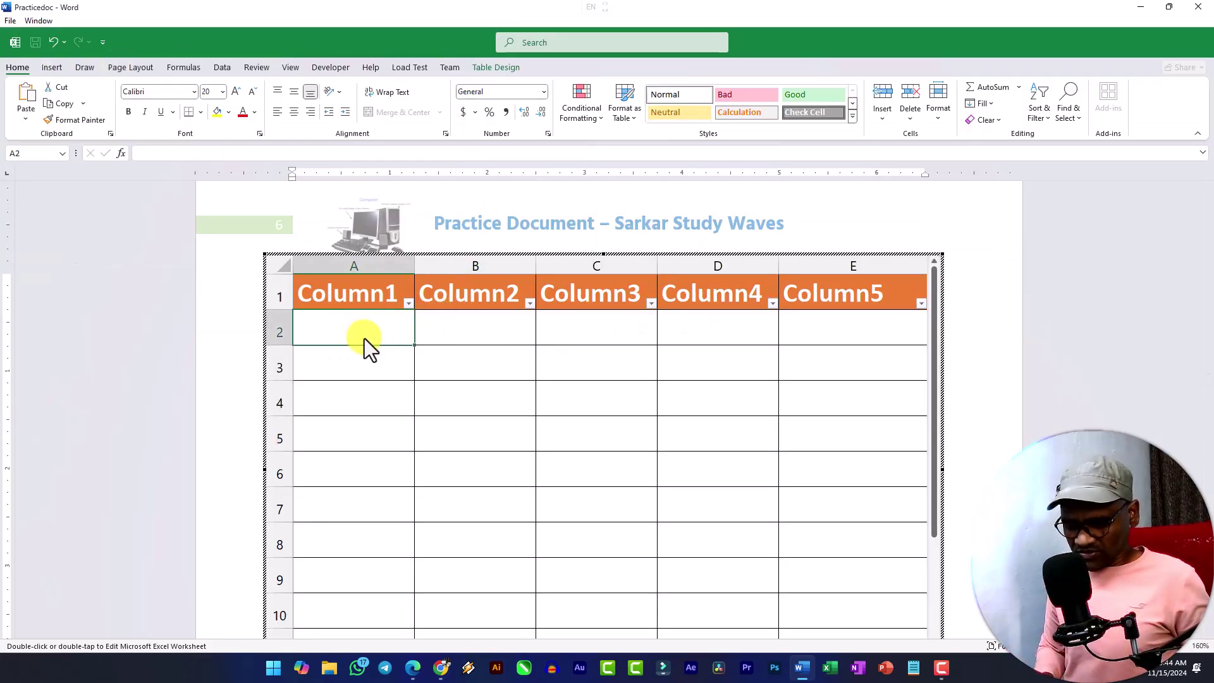
type("S.n")
key("BackSpace")
key("BackSpace")
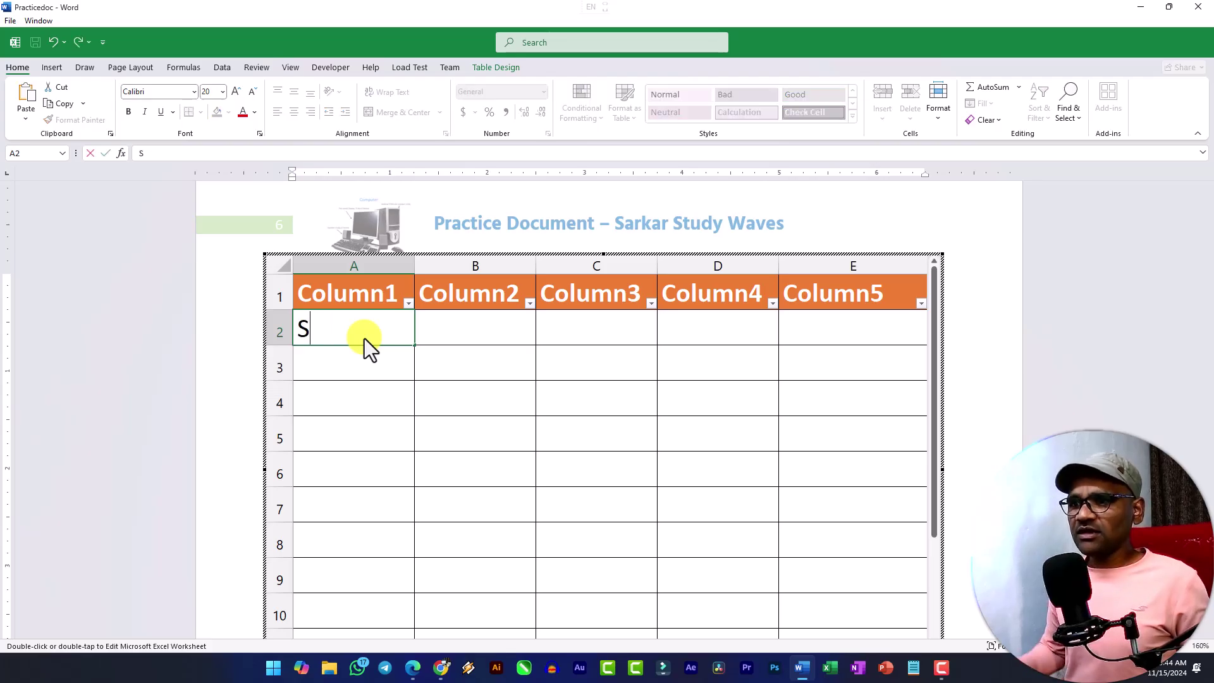
key("BackSpace")
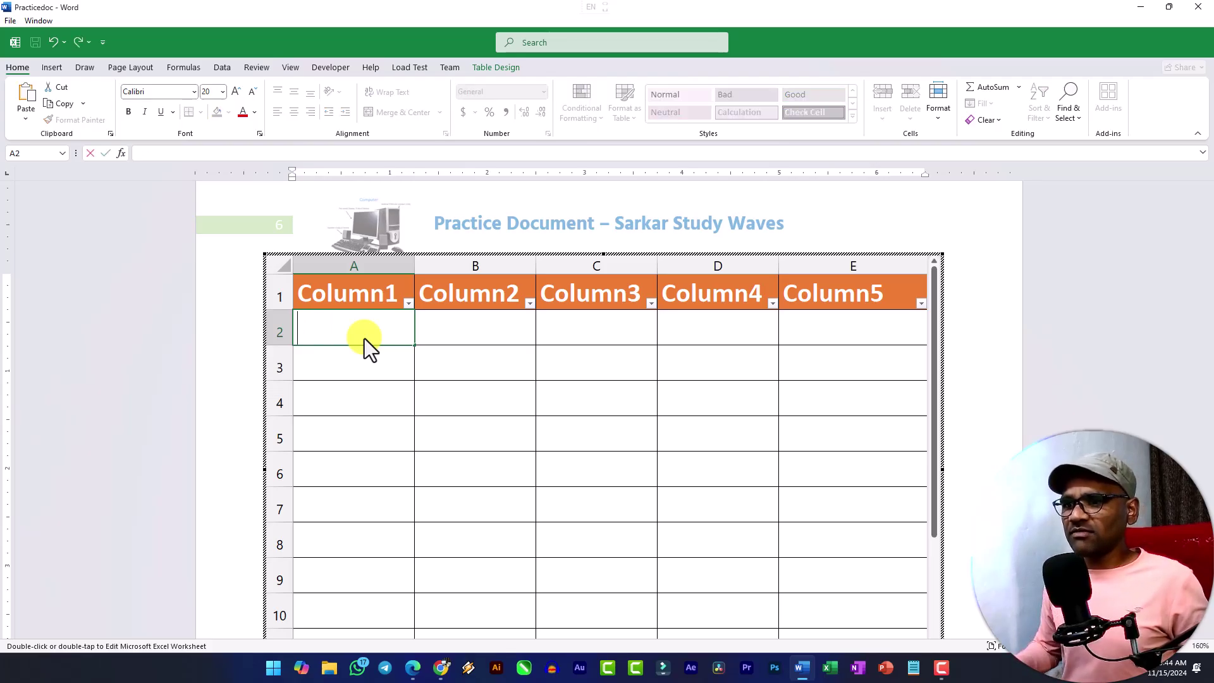
- Rename the five table headers to S.no, Name, Address, Course and Fees, and finish editing the embedded worksheet
left_click(352, 300)
type("S.no")
key("Tab")
type("Name")
key("Tab")
type("Address")
key("Tab")
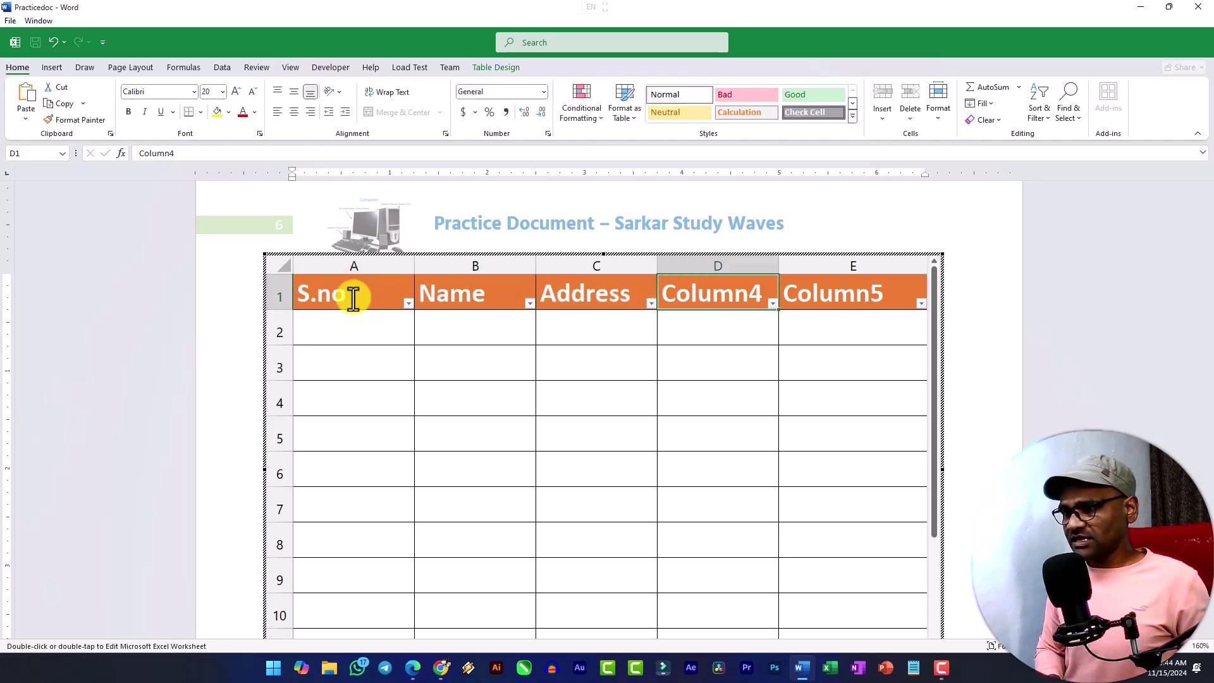
type("Course")
key("Tab")
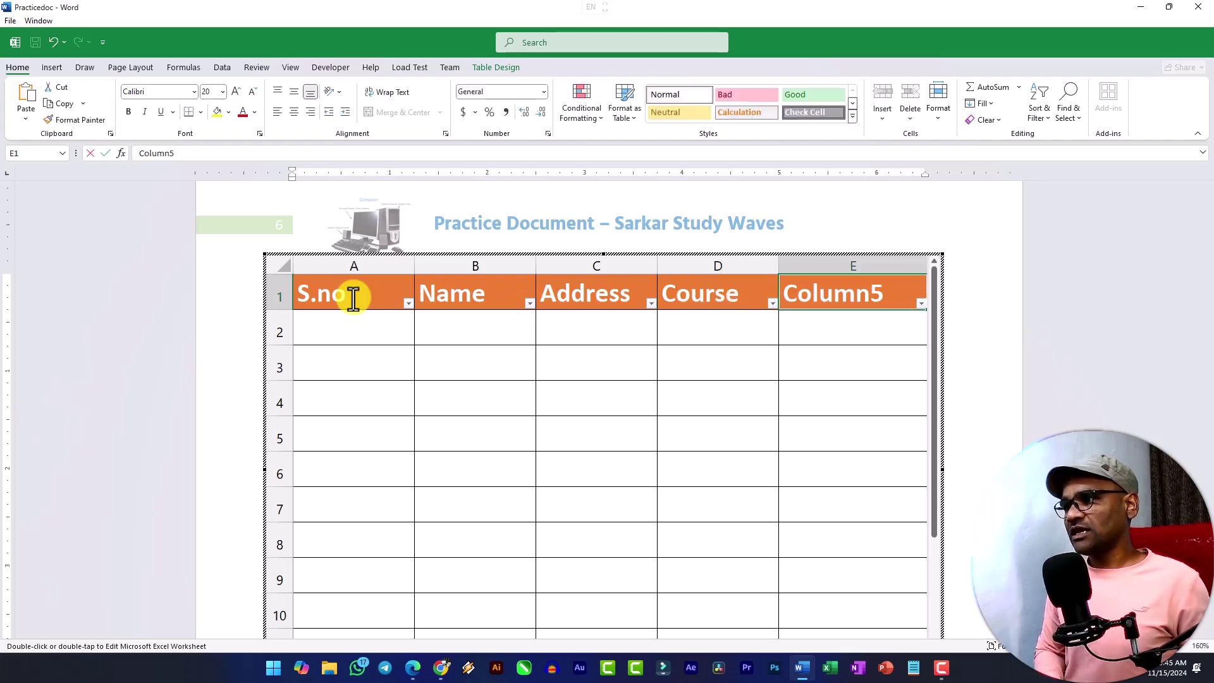
type("Fees")
key("Return")
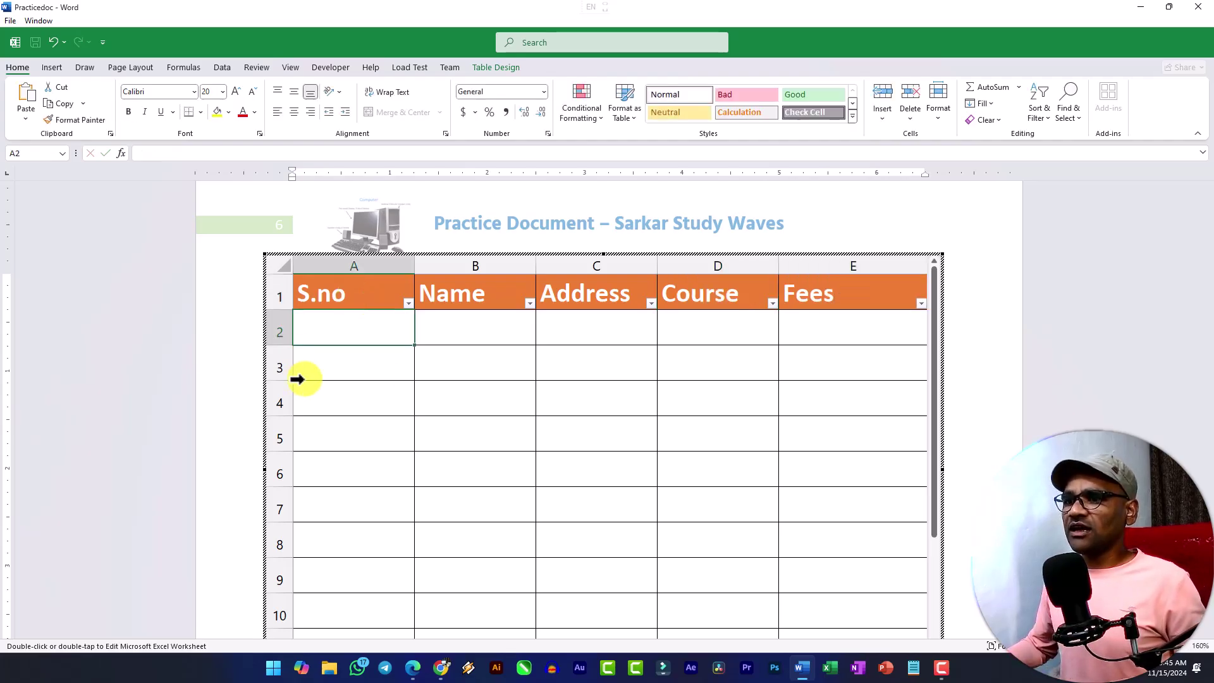
left_click(1063, 364)
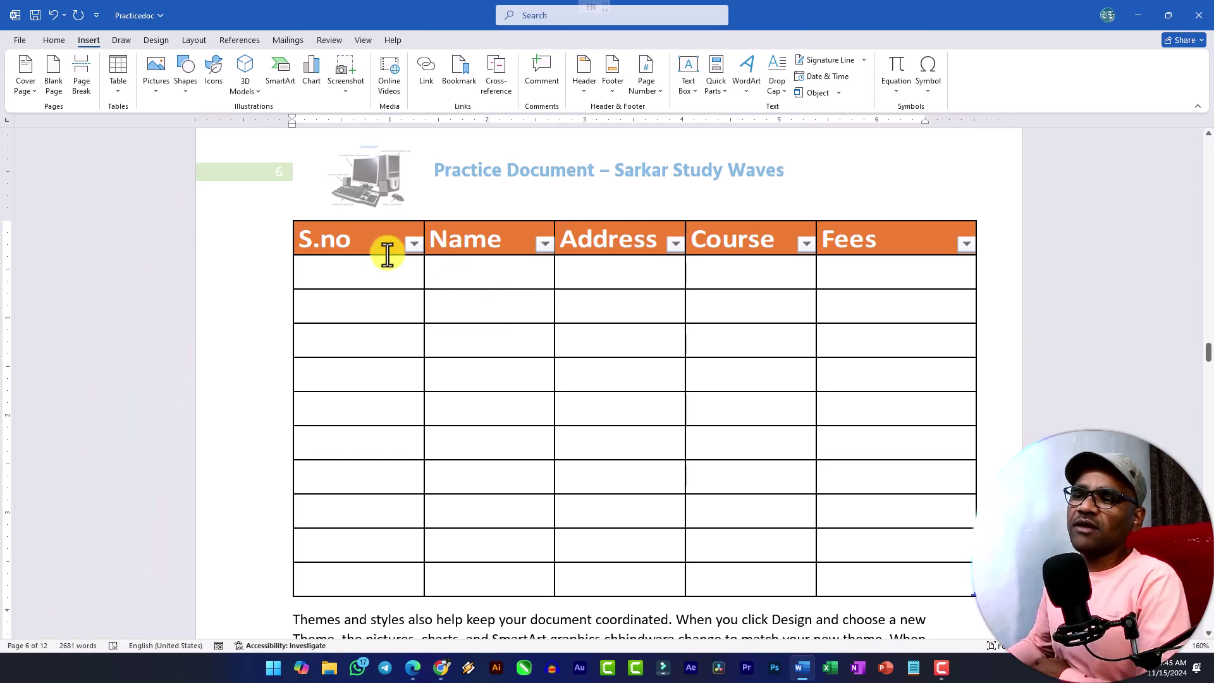
scroll(588, 244, "down", 5)
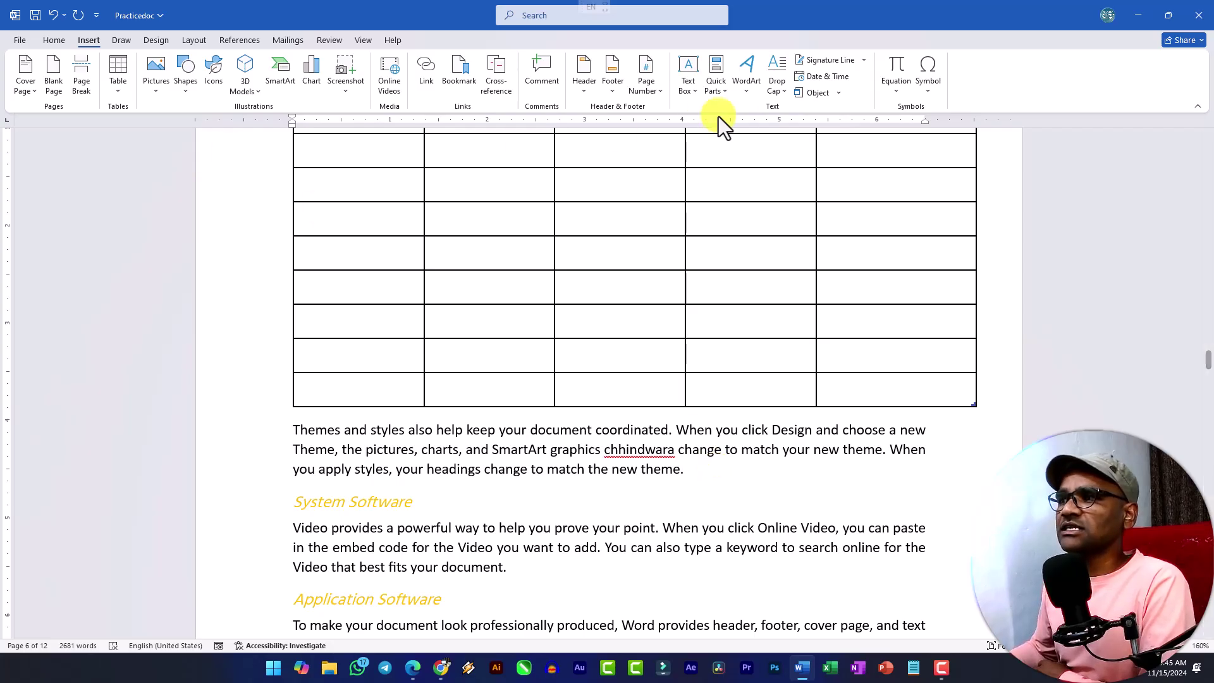
- Insert the text of the ASUS Vivobook 16X document on a new line below the System Software paragraph
scroll(642, 456, "down", 3)
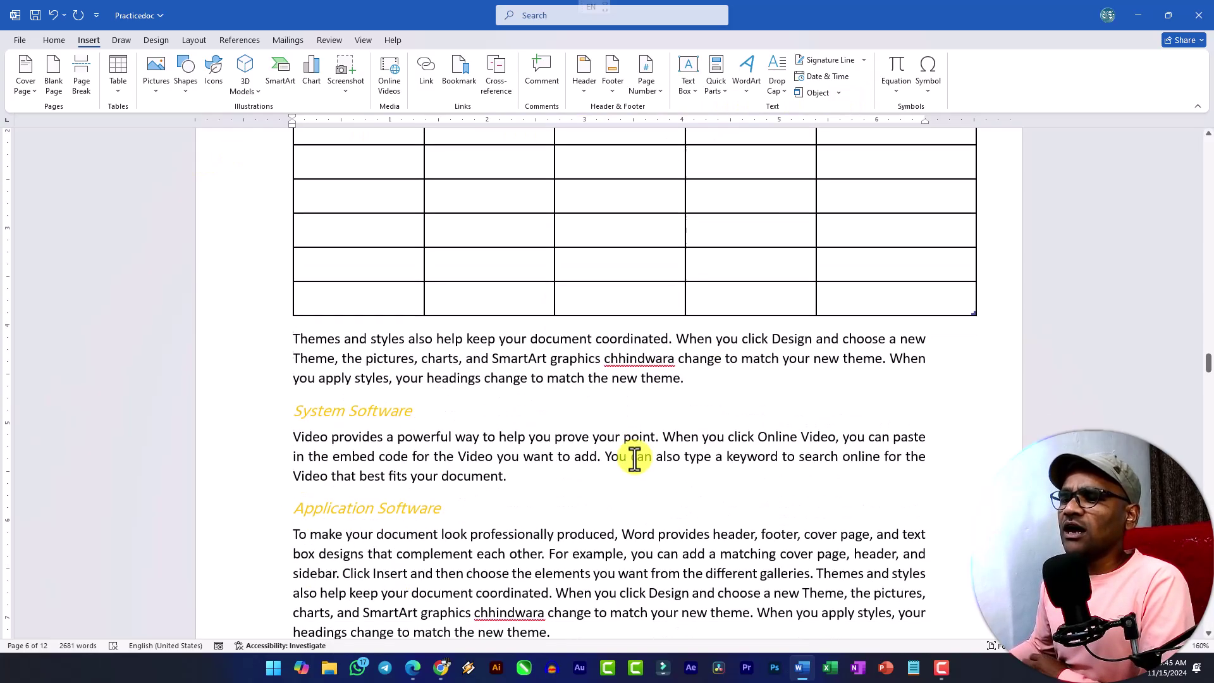
left_click(522, 475)
key("Return")
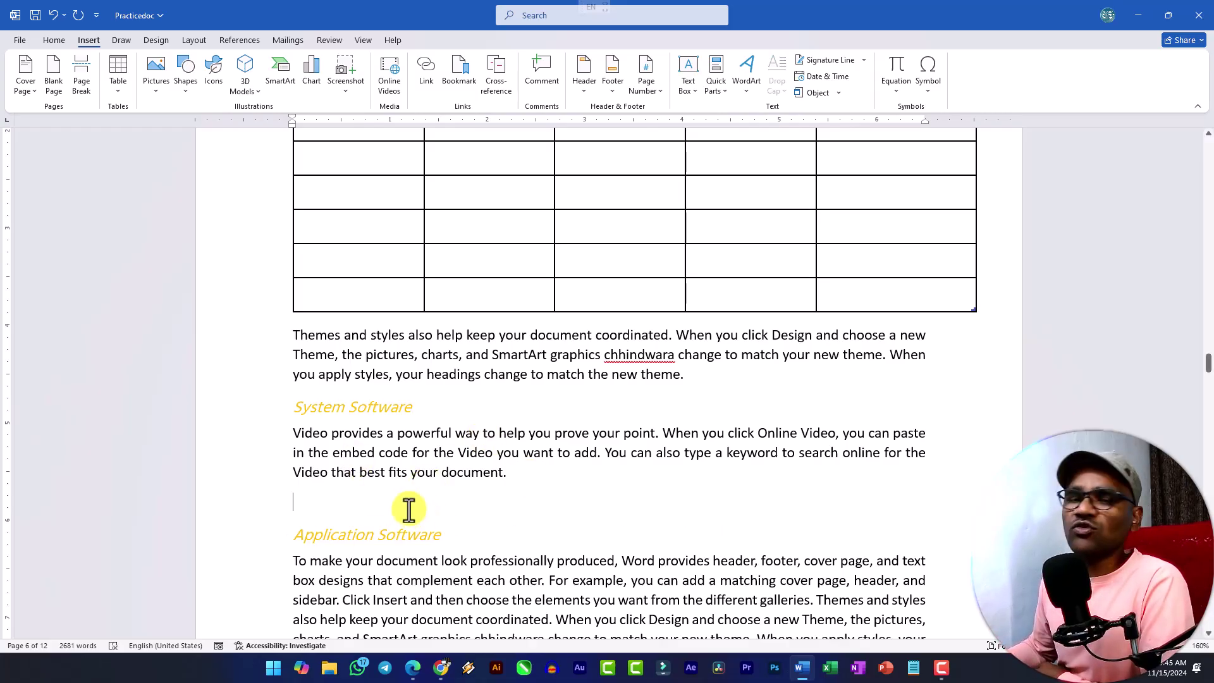
left_click(837, 94)
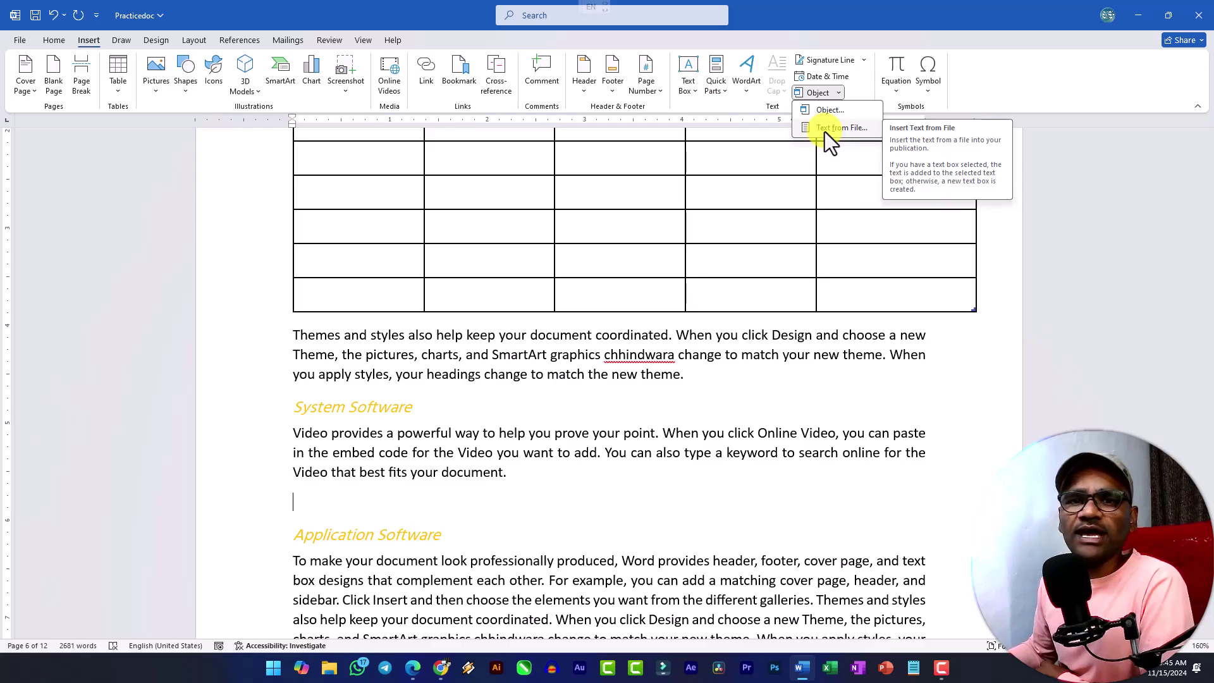
left_click(824, 131)
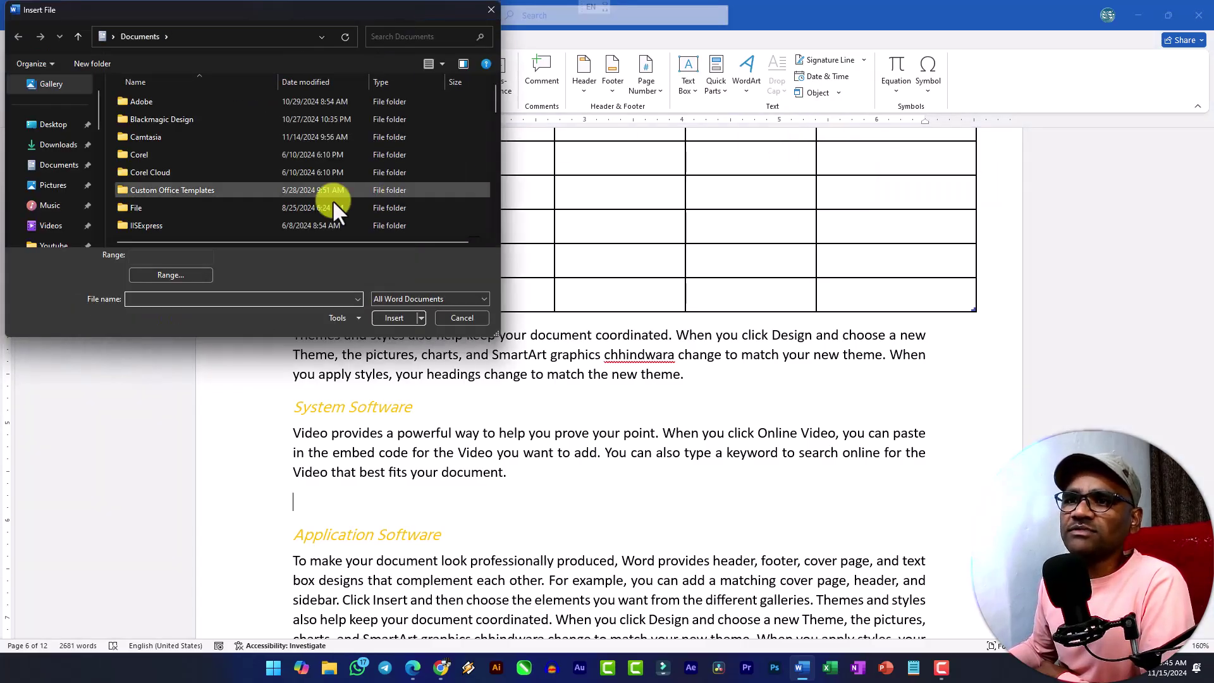
scroll(159, 203, "down", 2)
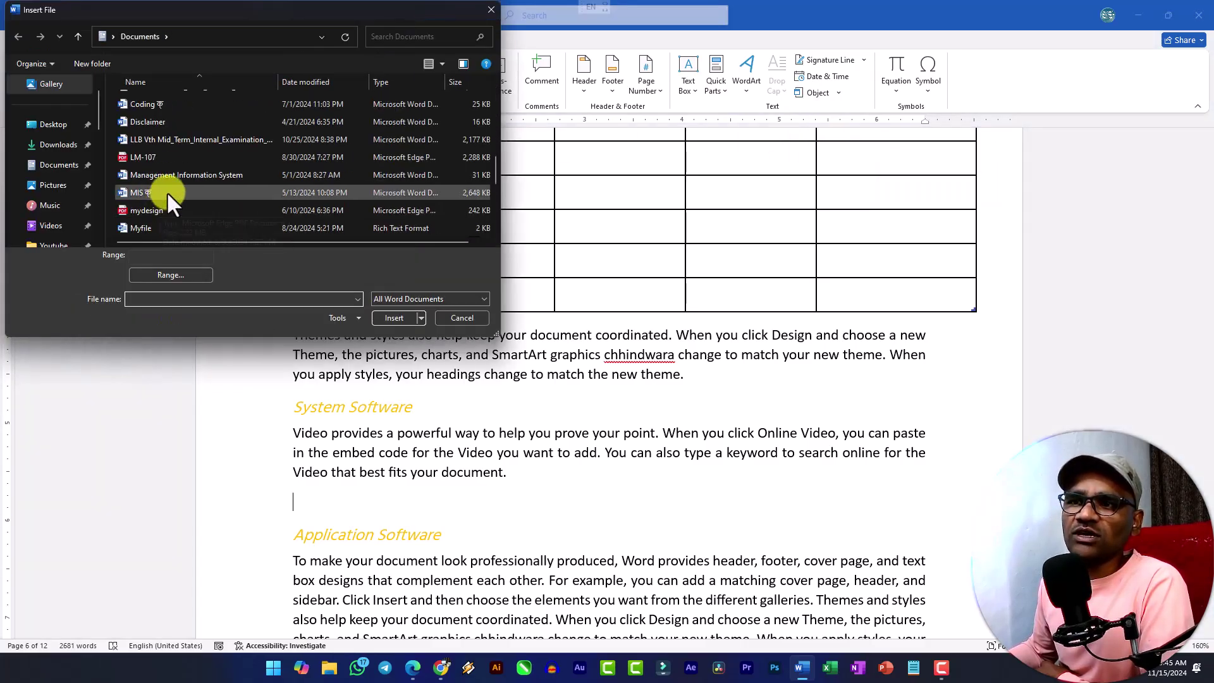
left_click(173, 115)
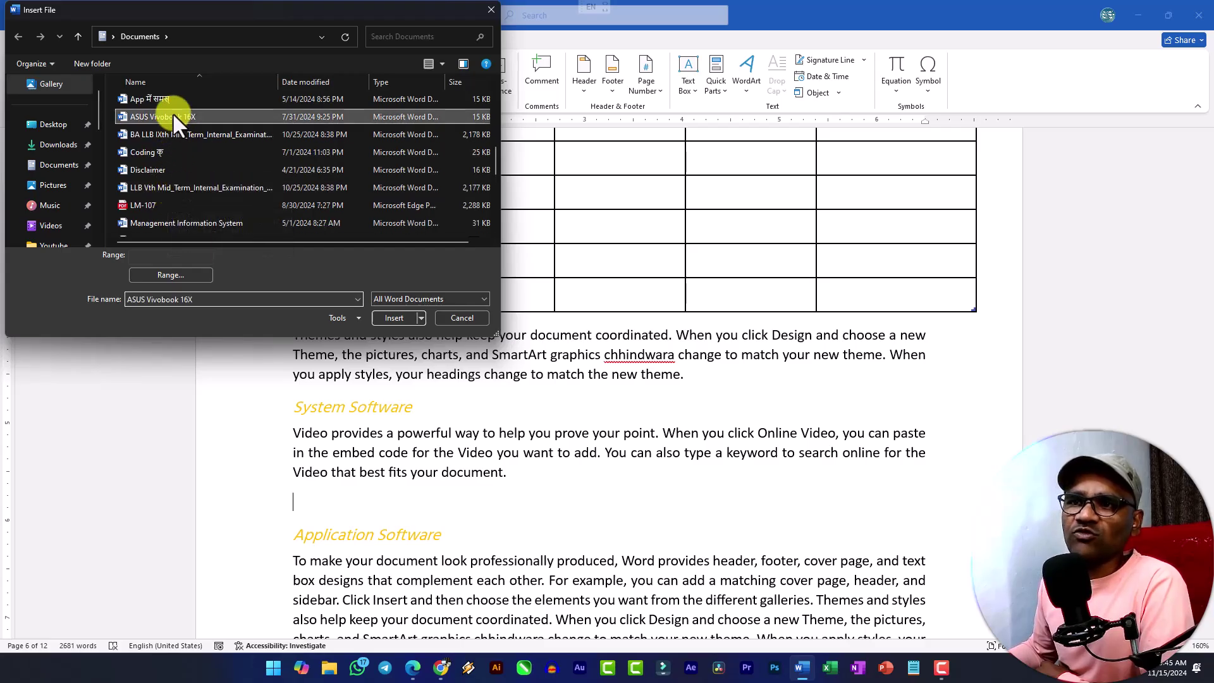
left_click(393, 318)
scroll(503, 345, "up", 6)
scroll(502, 345, "up", 1)
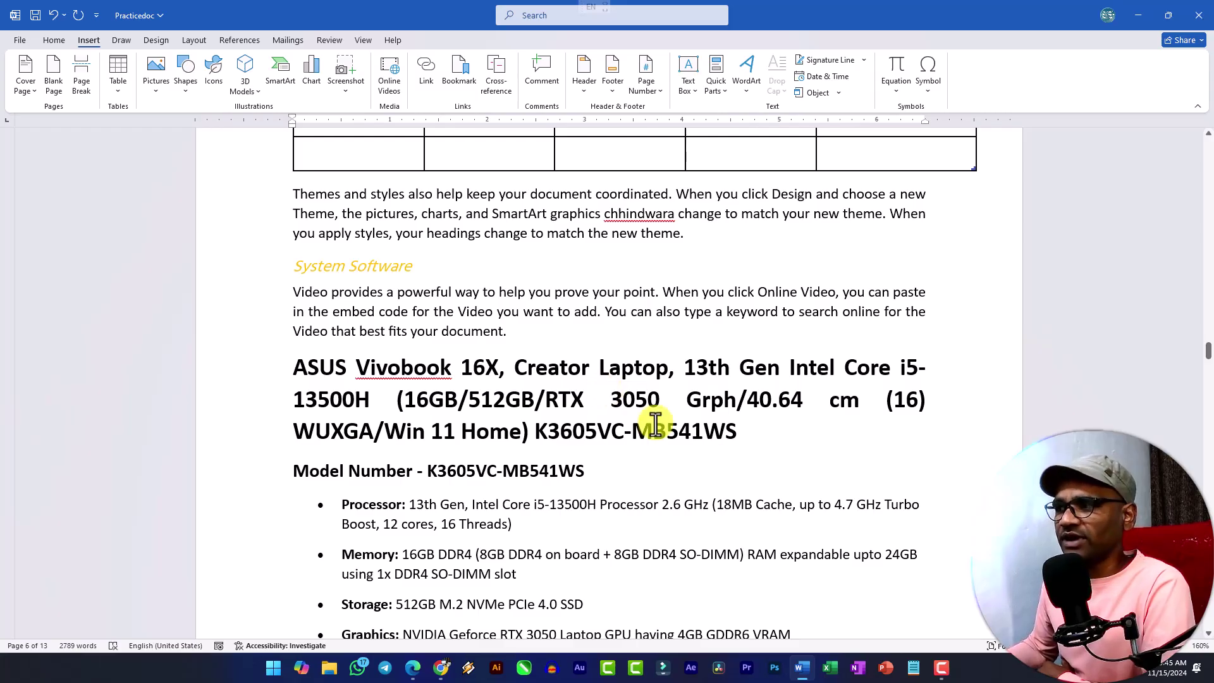
- Remove the blank lines between the inserted laptop specifications and the Application Software heading
scroll(607, 404, "down", 10)
left_click(590, 407)
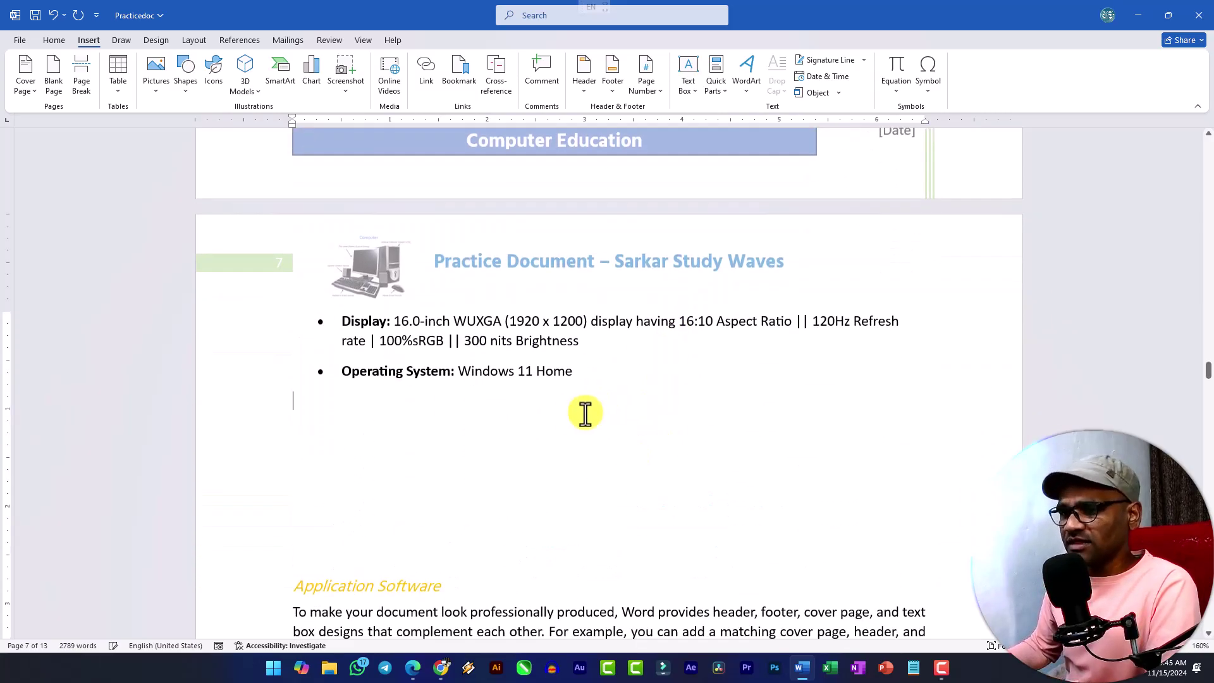
key("Delete")
key("Delete")
key("Delete")
key("Delete")
key("Delete")
key("Delete")
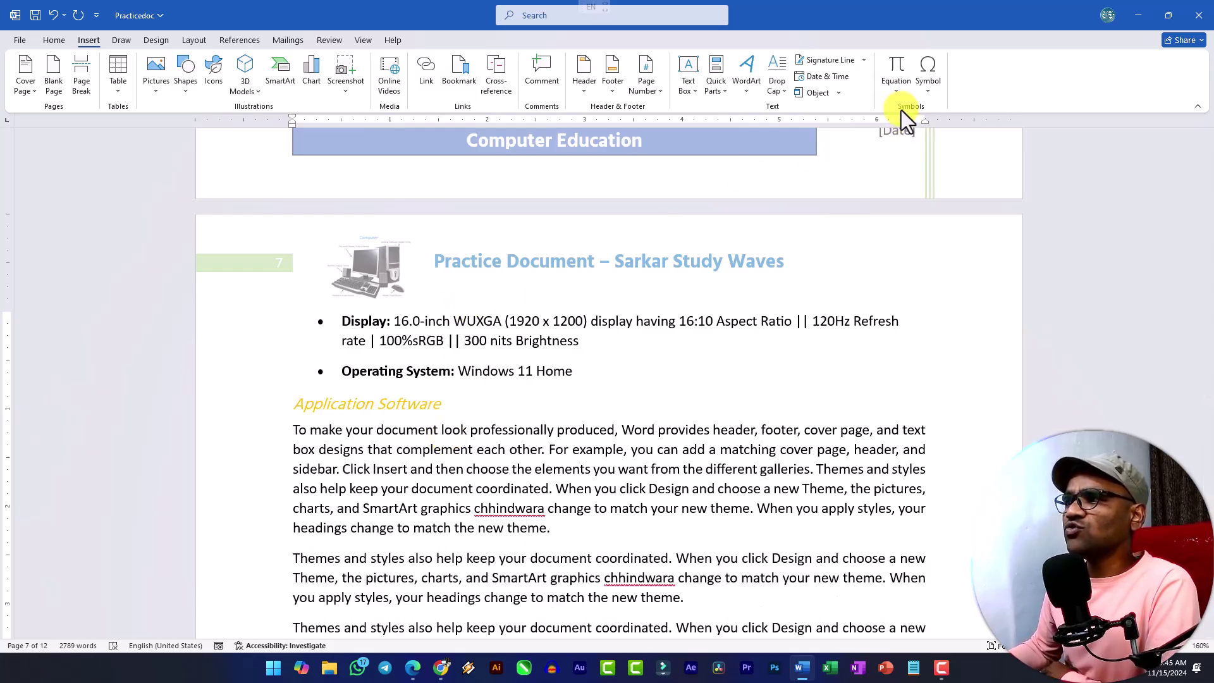
left_click(898, 92)
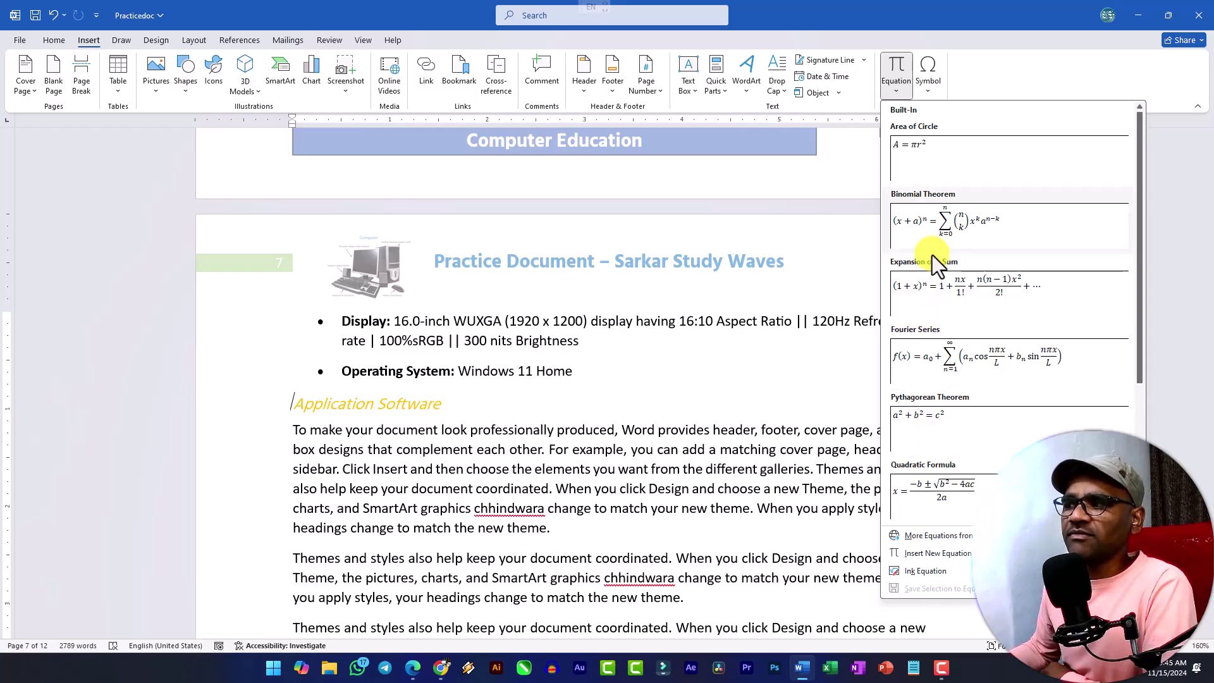
scroll(932, 254, "down", 3)
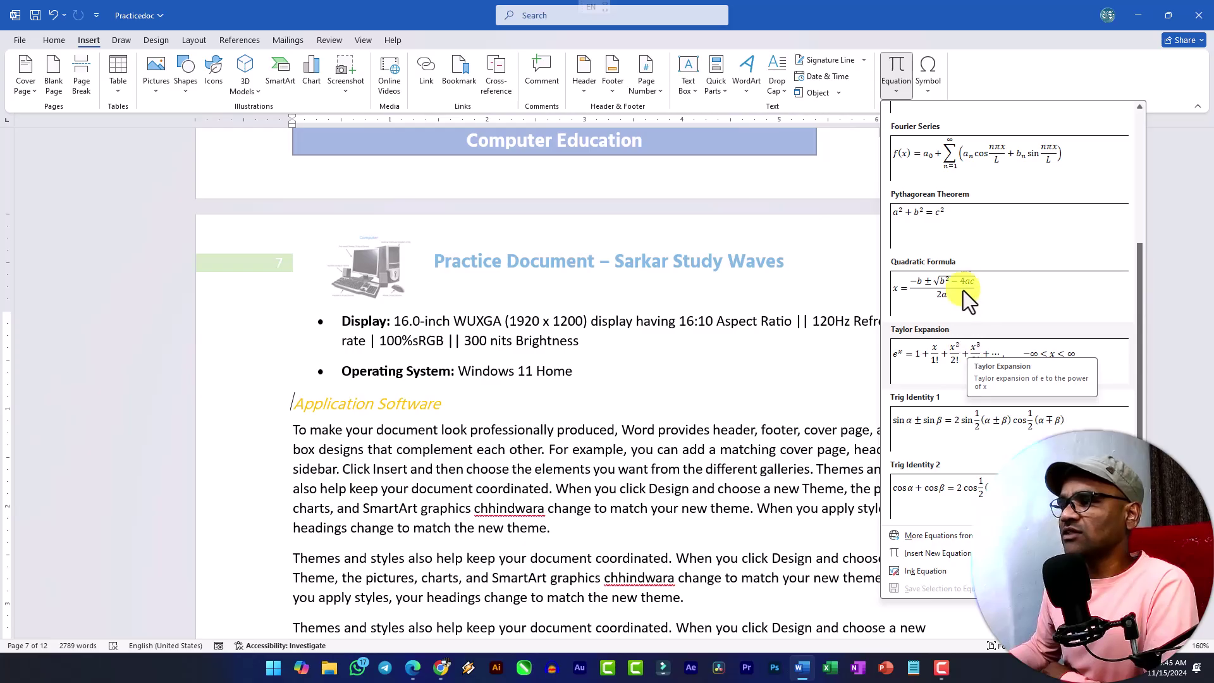
left_click(616, 374)
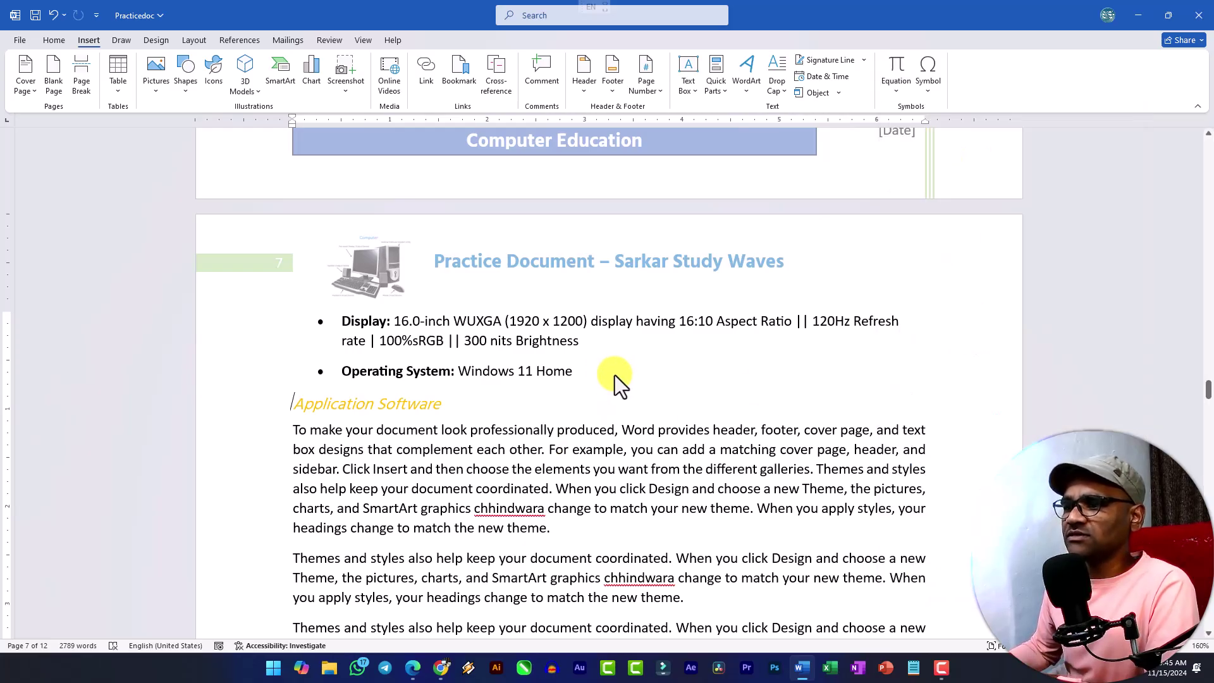
- Insert the built-in Binomial Theorem equation on a new line above the Application Software heading
key("Return")
key("Return")
left_click(895, 90)
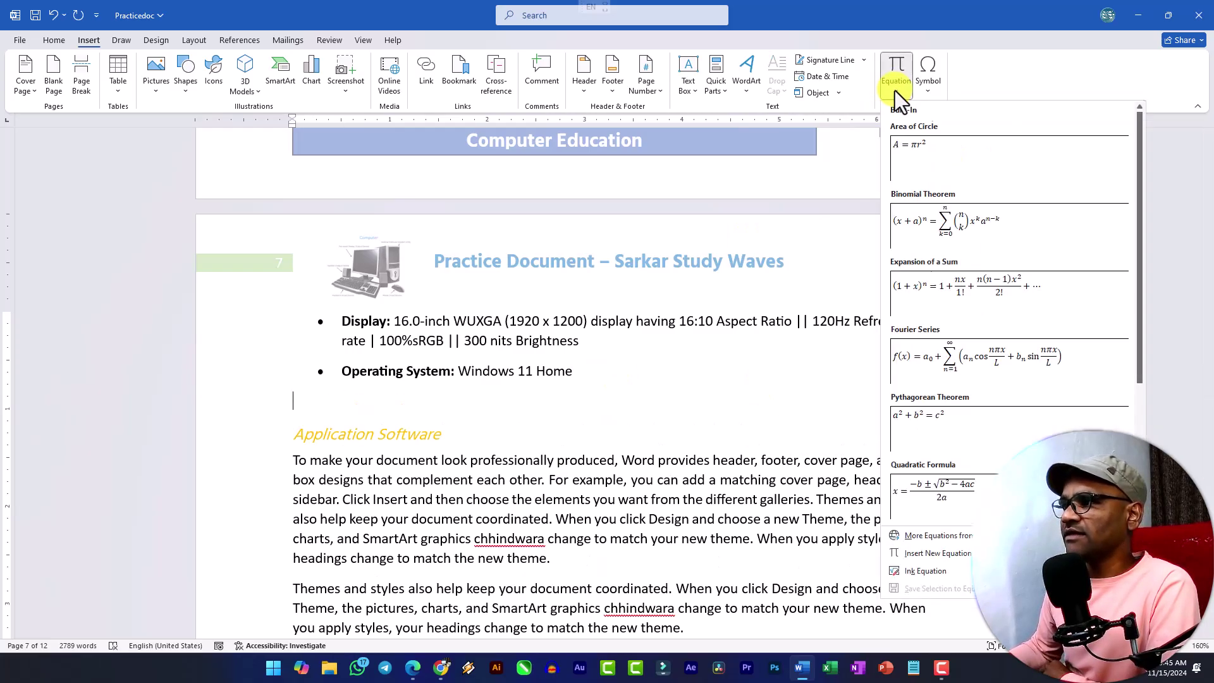
left_click(941, 227)
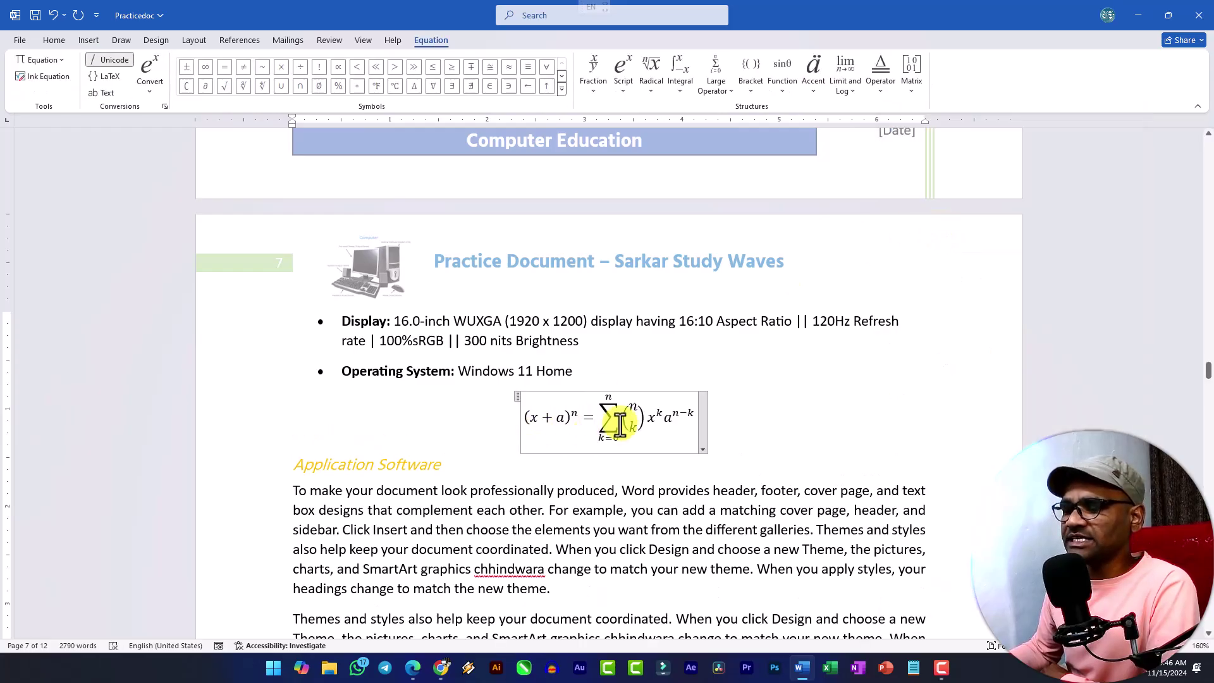
- Select (x + a) in the equation and examine the available math symbols, structure galleries and conversion options
left_click_drag(572, 417, 559, 417)
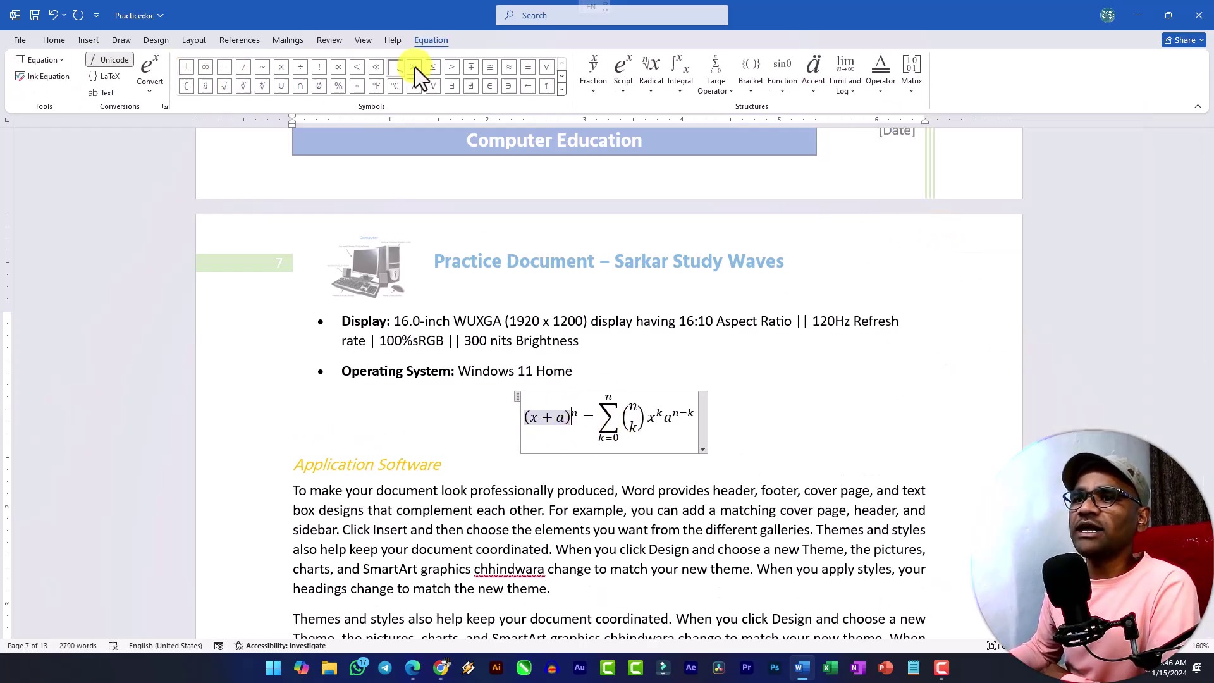
left_click(562, 93)
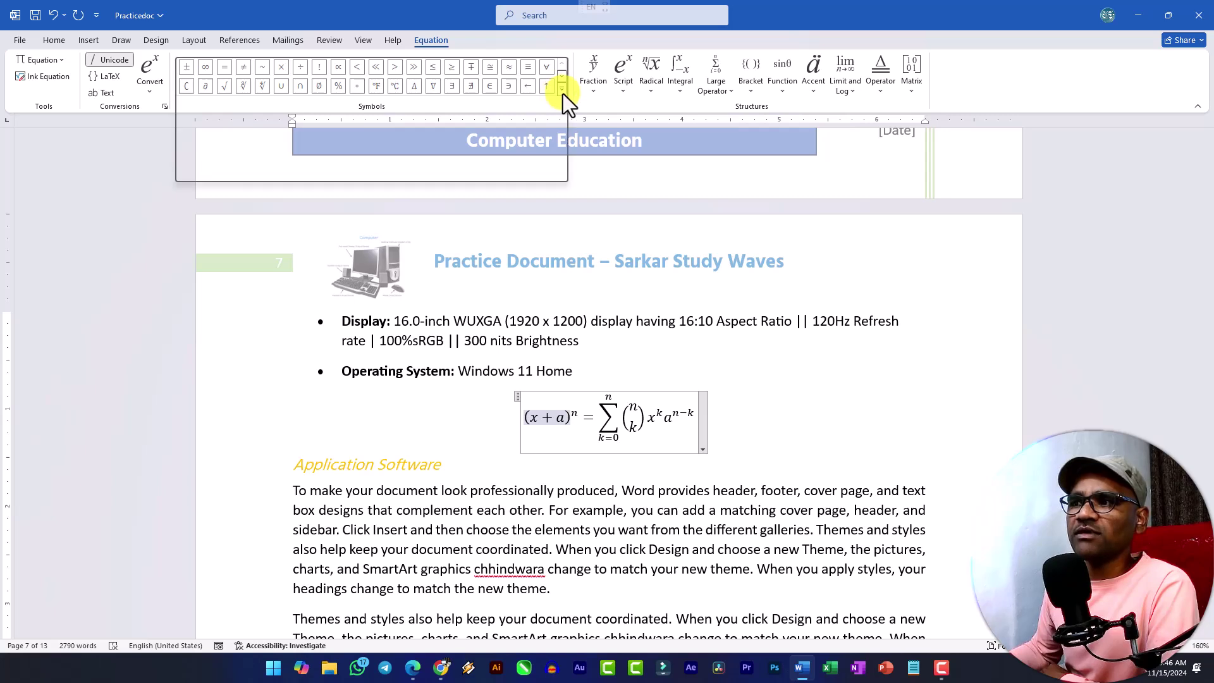
left_click(596, 95)
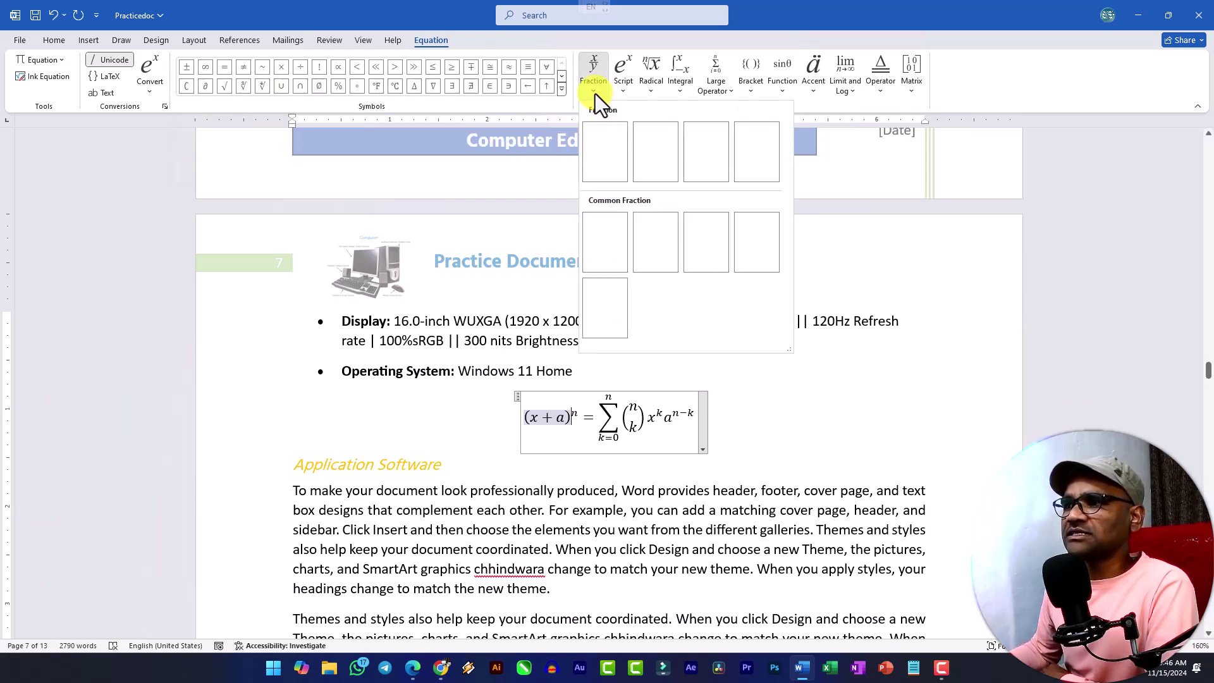
left_click(669, 92)
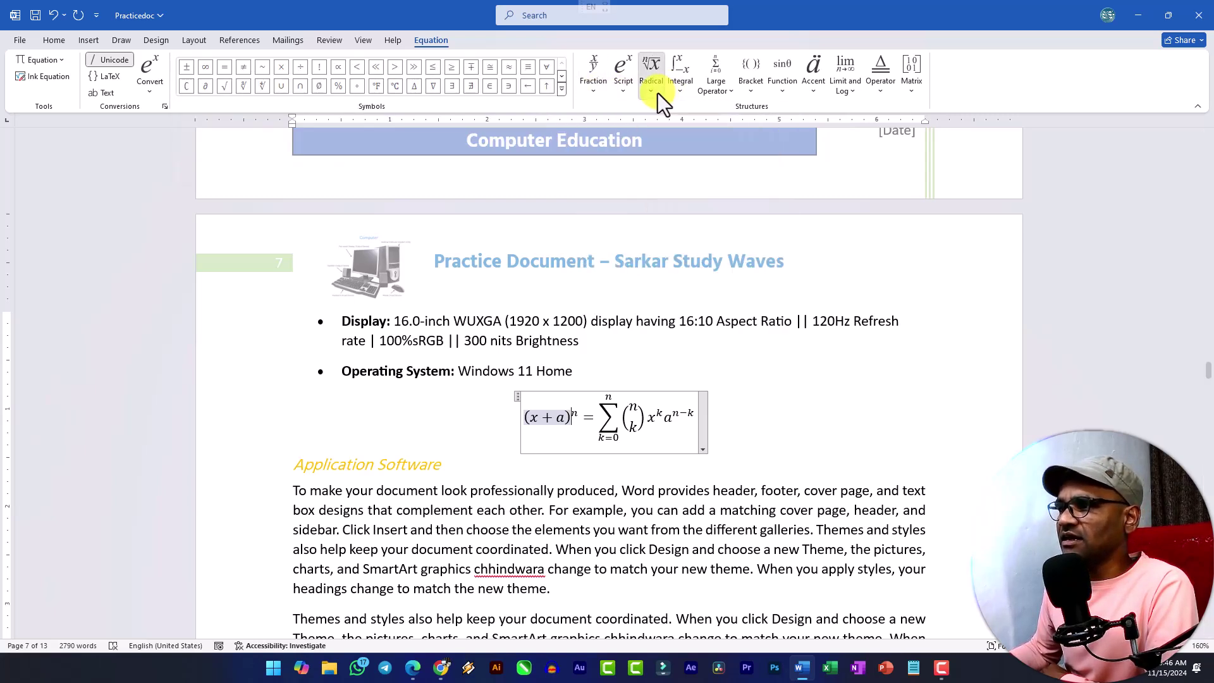
left_click(726, 95)
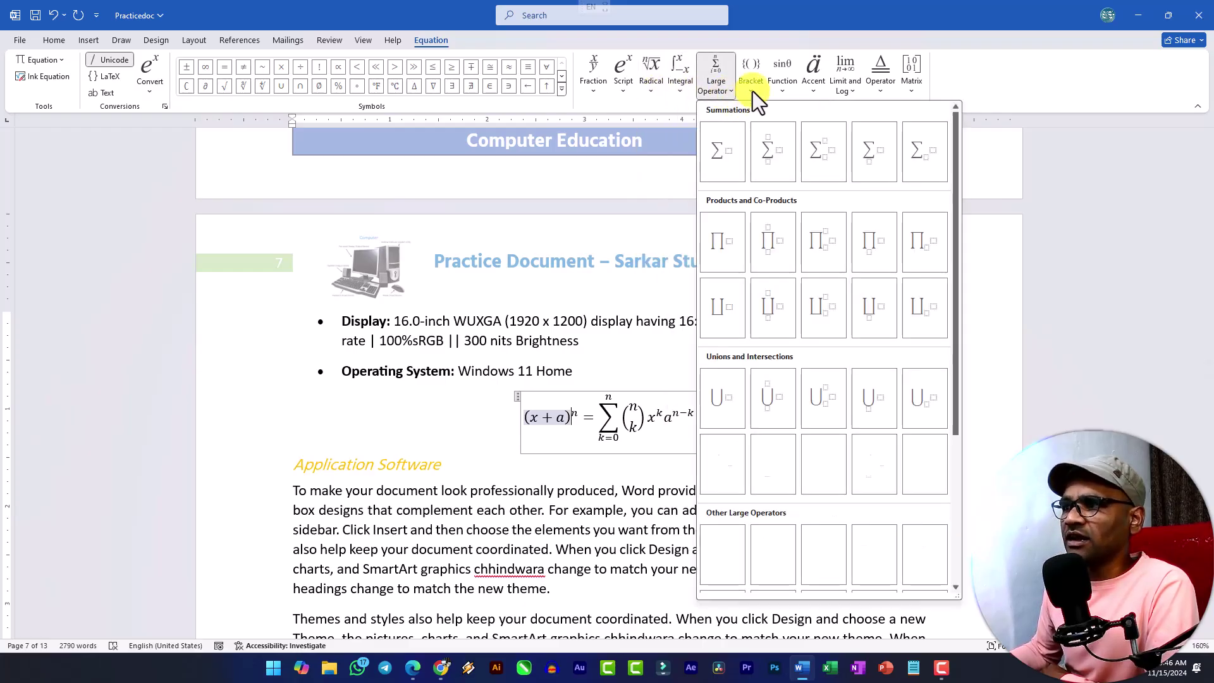
left_click(753, 91)
left_click(784, 90)
left_click(812, 92)
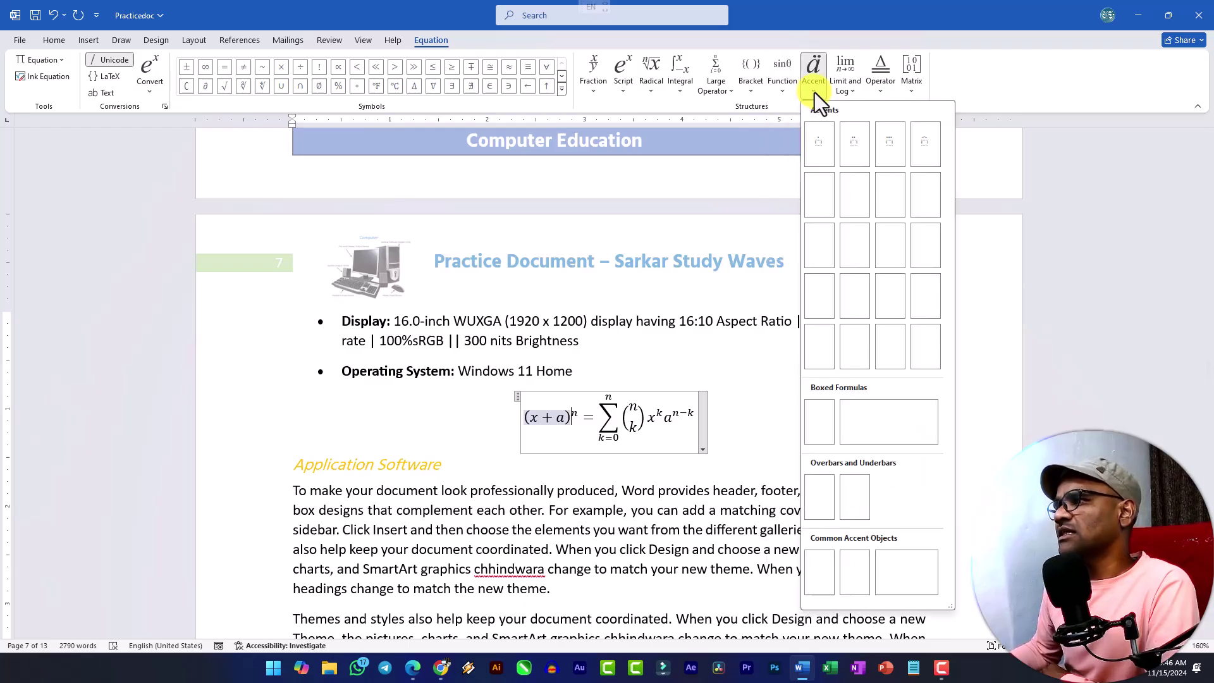
left_click(837, 94)
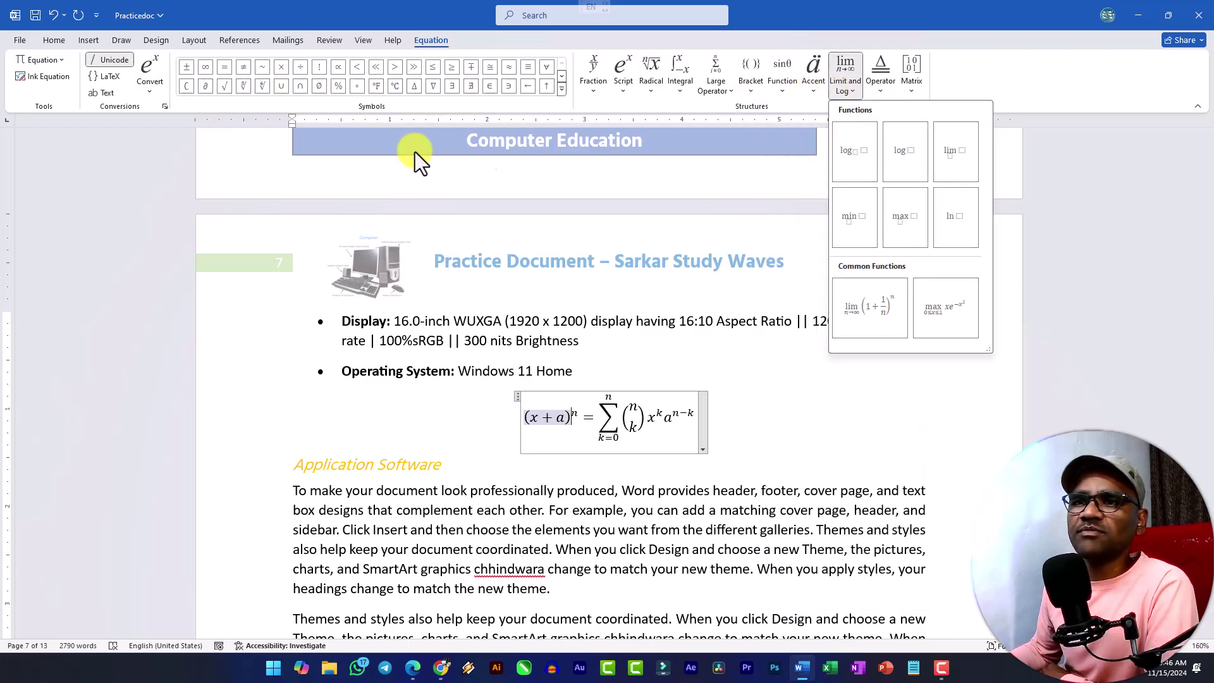
left_click(154, 93)
left_click(154, 92)
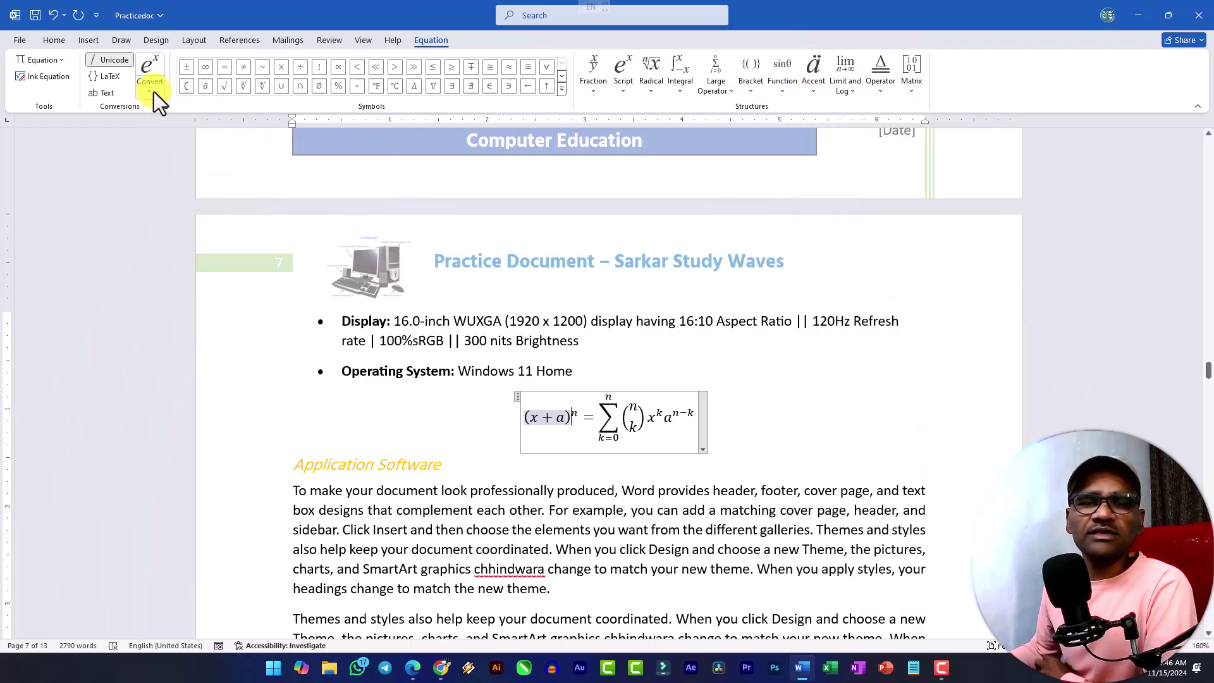
- Insert a β symbol on a new line below the first Application Software paragraph
left_click(446, 465)
left_click(591, 598)
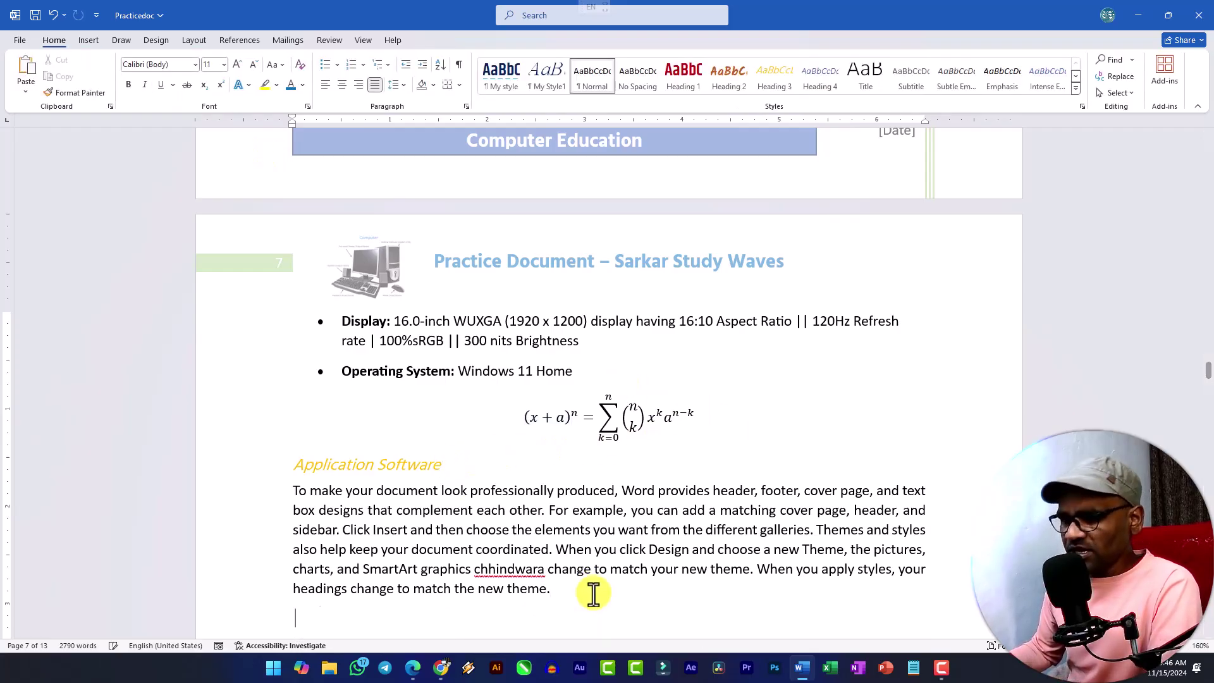
left_click(88, 39)
left_click(933, 87)
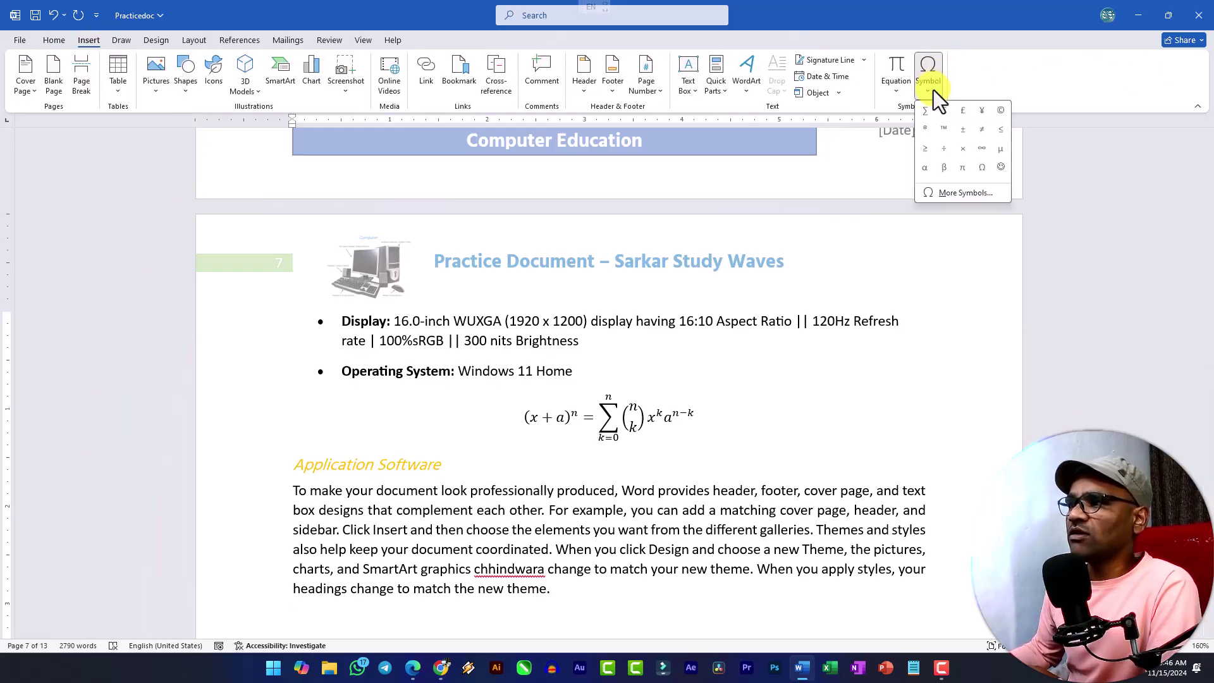
left_click(944, 168)
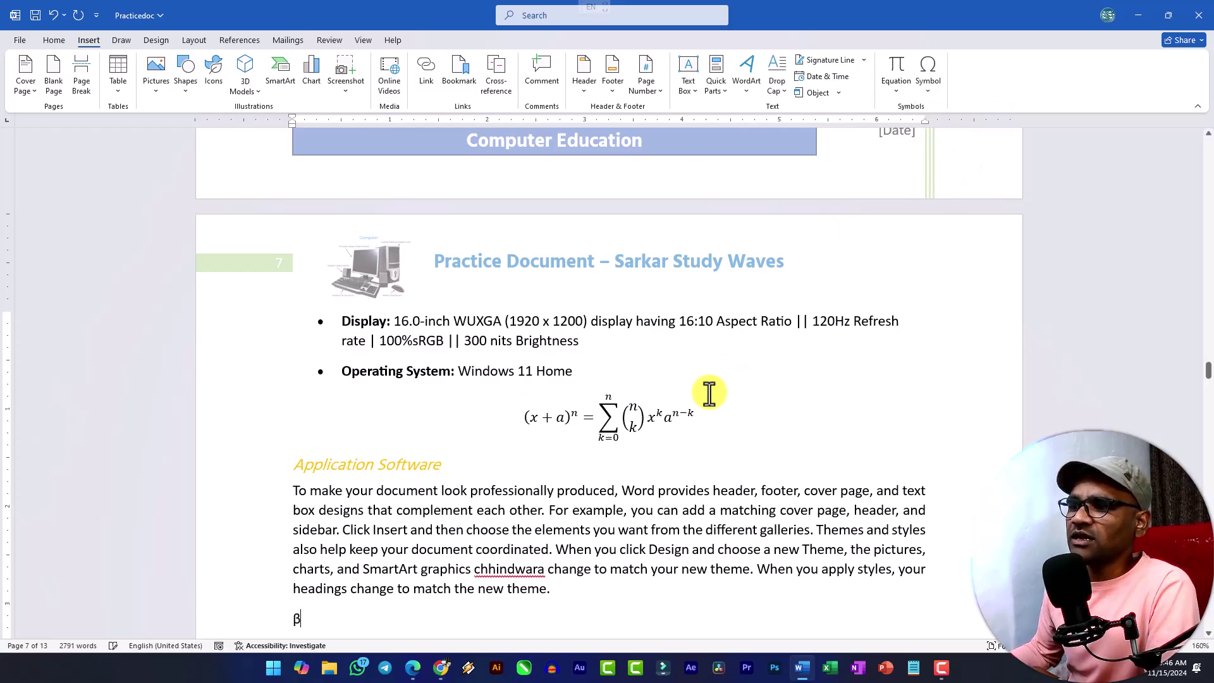
- Enlarge the β symbol to font size 26
scroll(354, 607, "down", 5)
left_click_drag(317, 339, 272, 336)
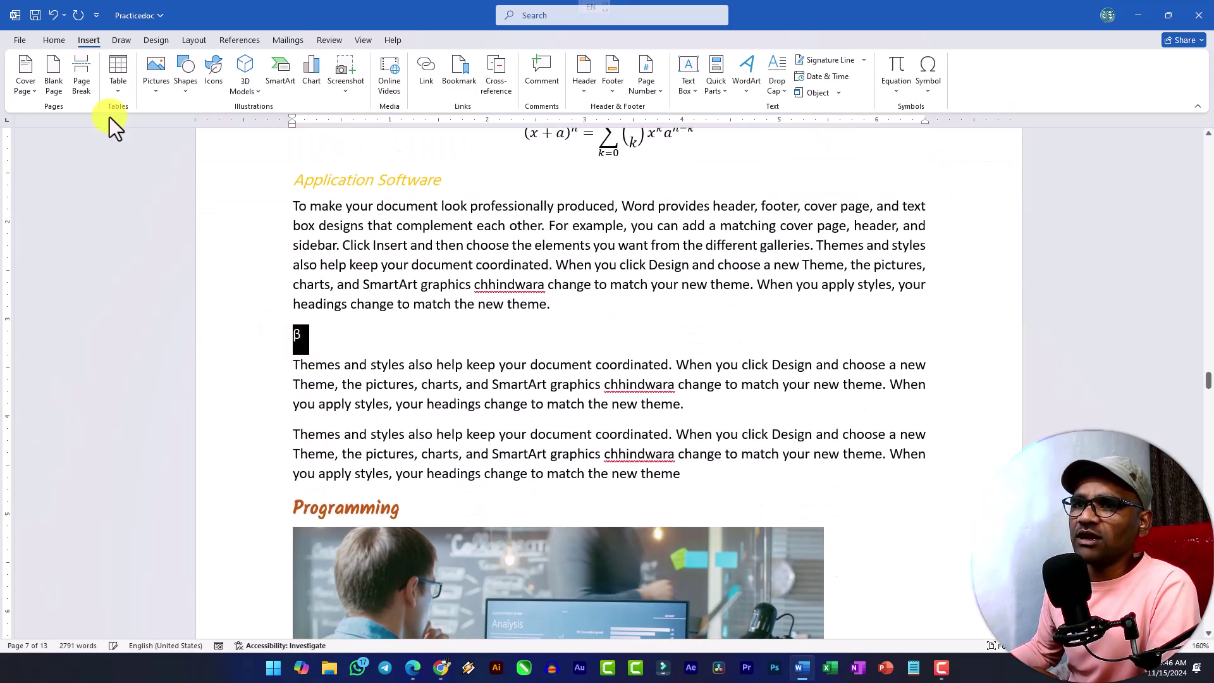
left_click(54, 40)
left_click(235, 67)
left_click(235, 67)
left_click(235, 67)
left_click(235, 67)
left_click(235, 67)
left_click(236, 67)
left_click(236, 67)
left_click(235, 67)
left_click(325, 347)
left_click_drag(306, 344, 237, 333)
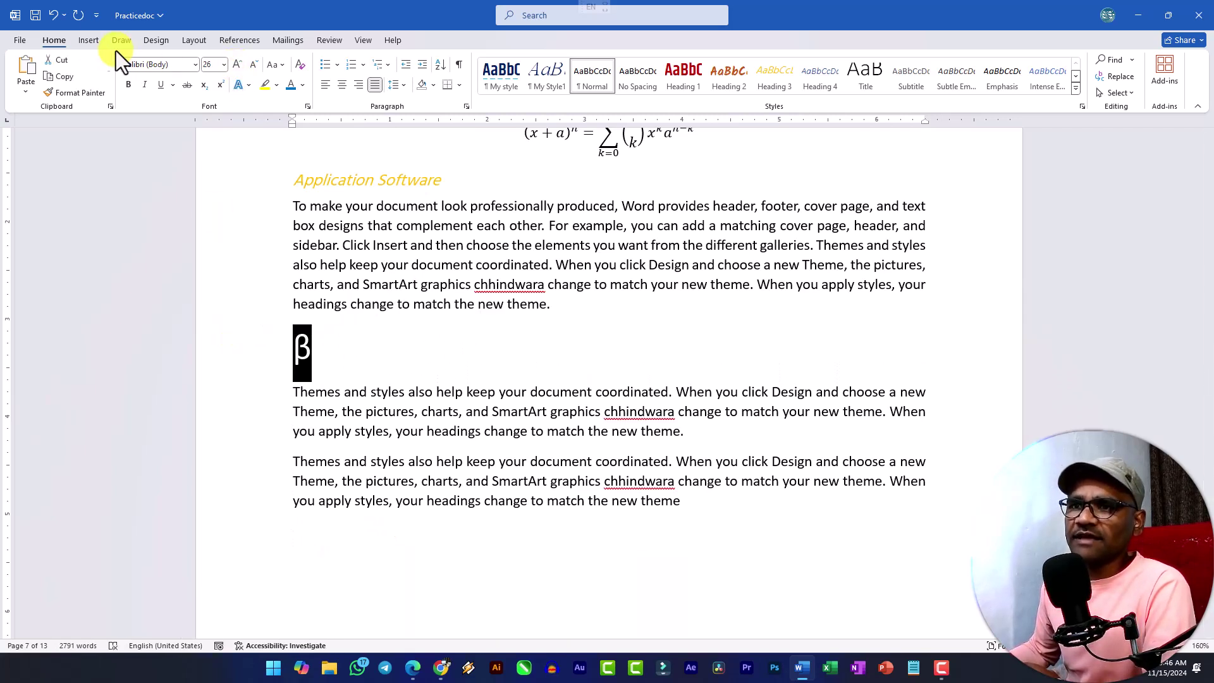
left_click(87, 39)
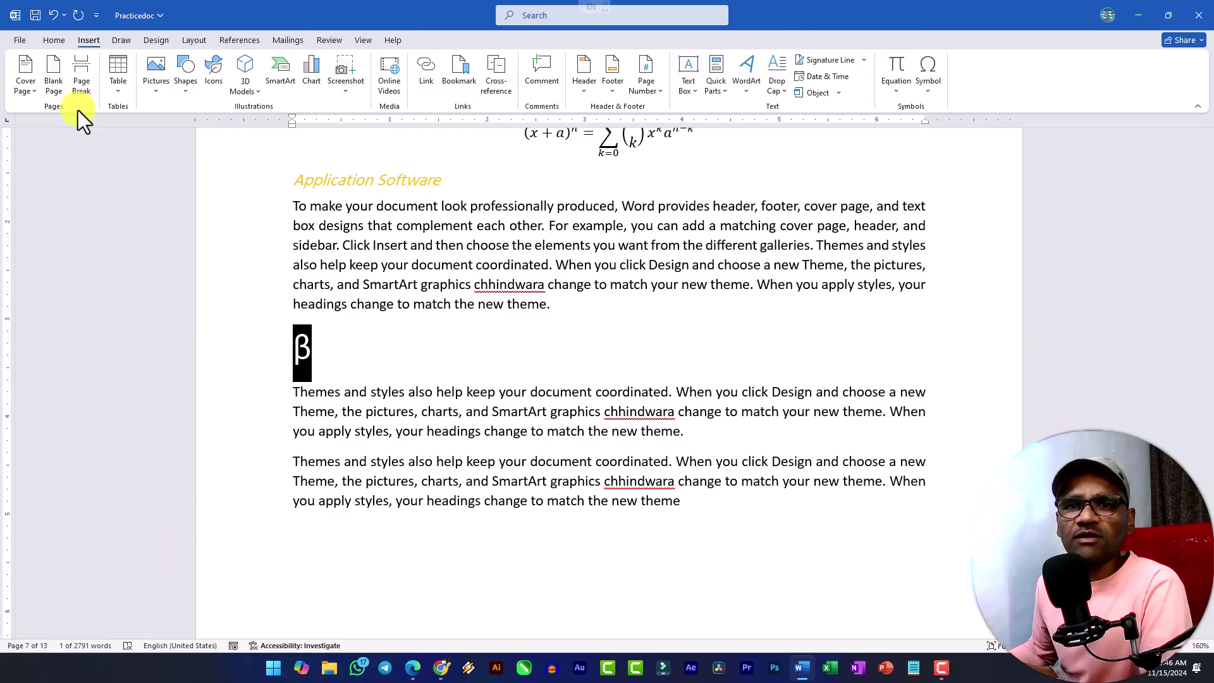
left_click(32, 91)
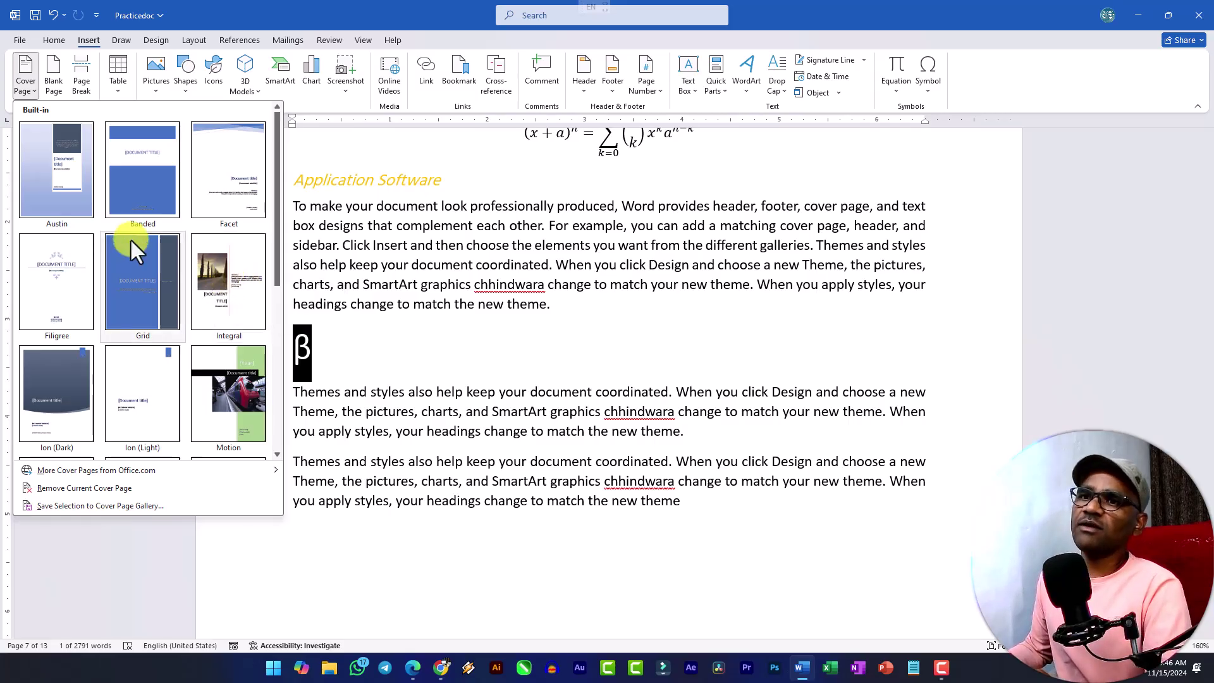
key("Escape")
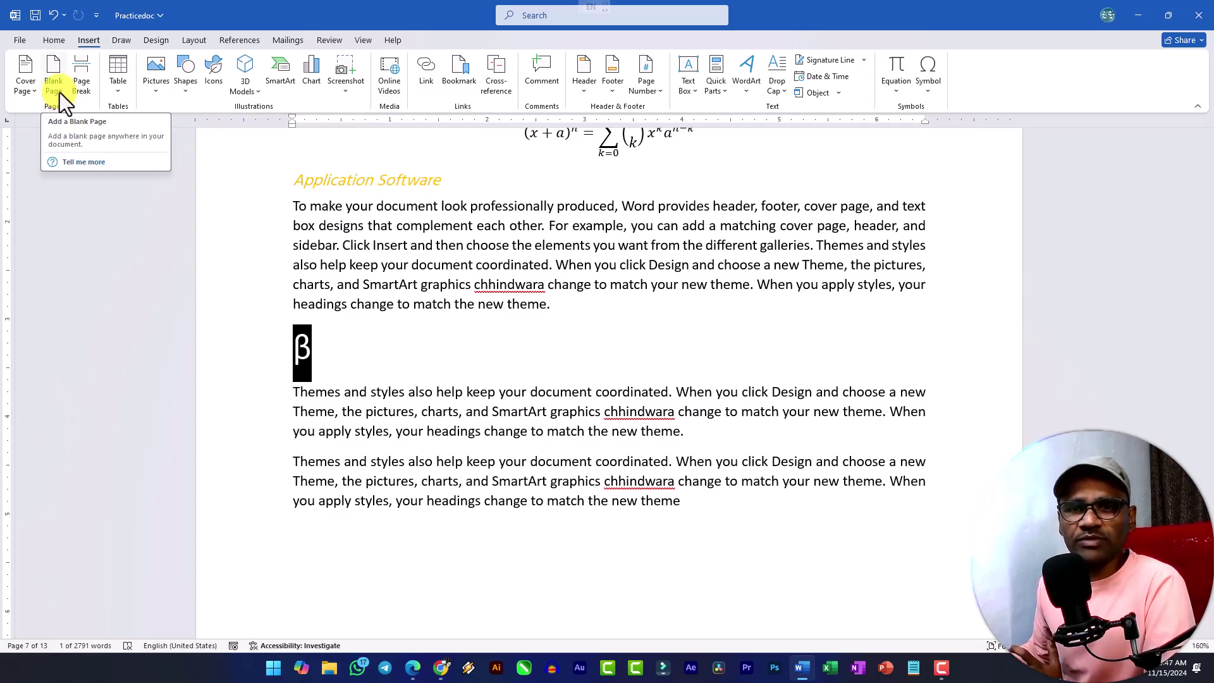
left_click(670, 265)
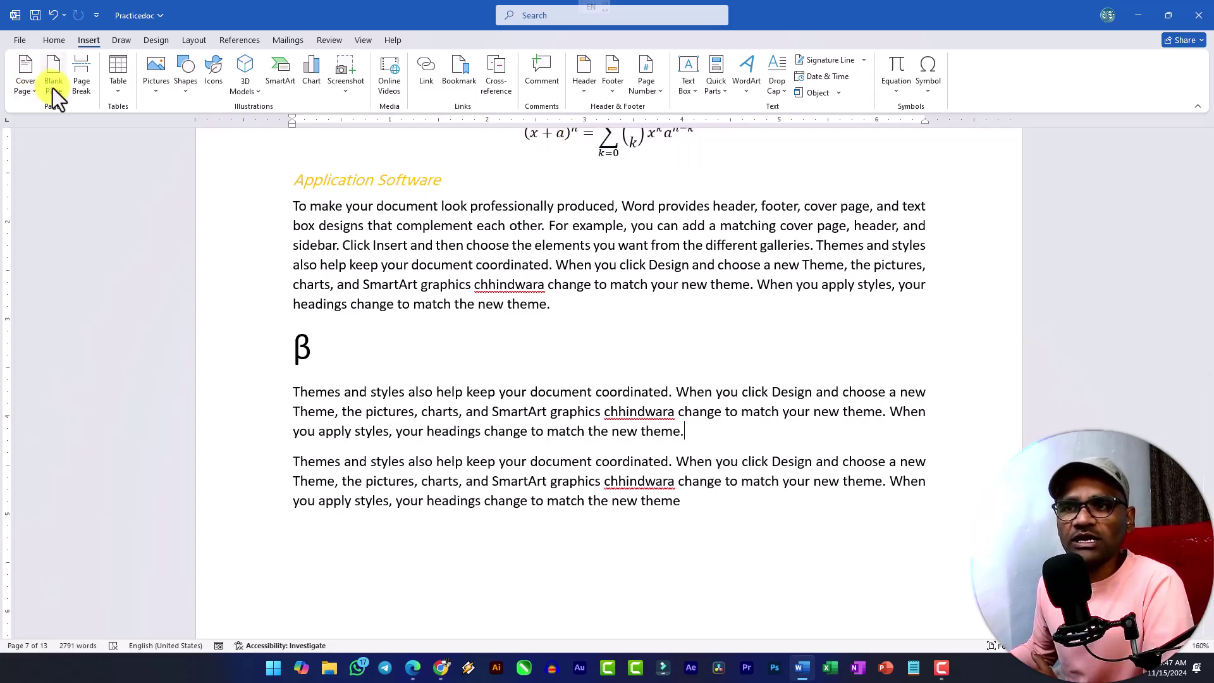
left_click(55, 42)
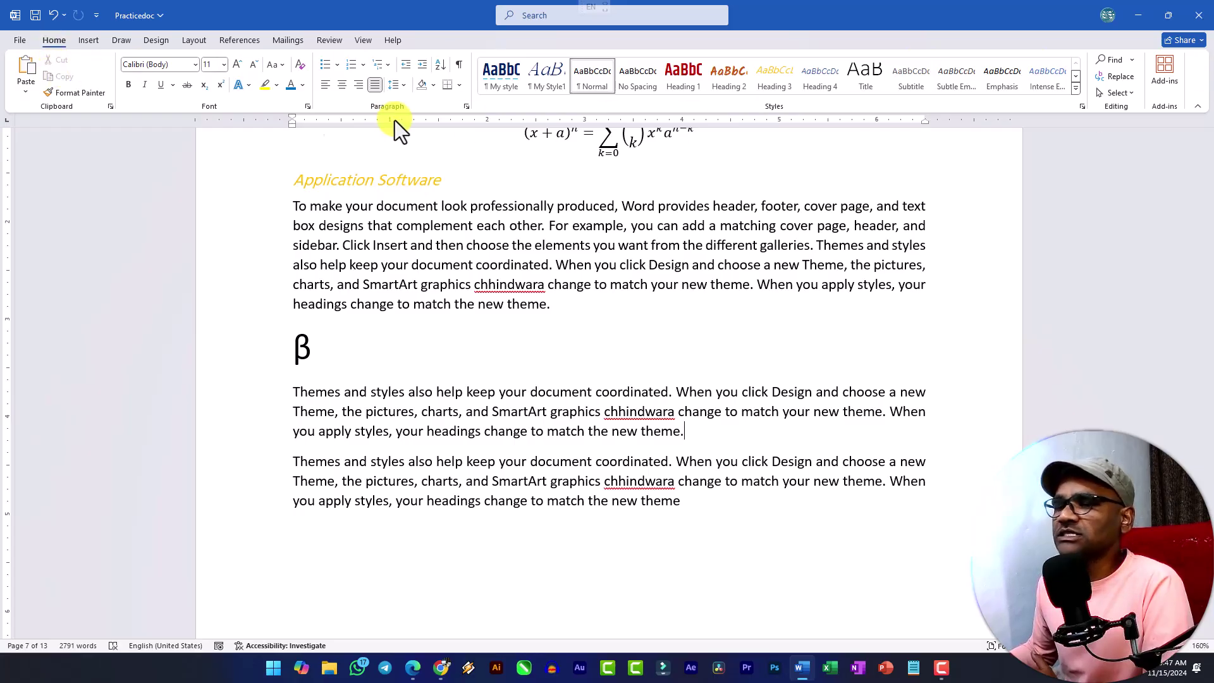
left_click(156, 44)
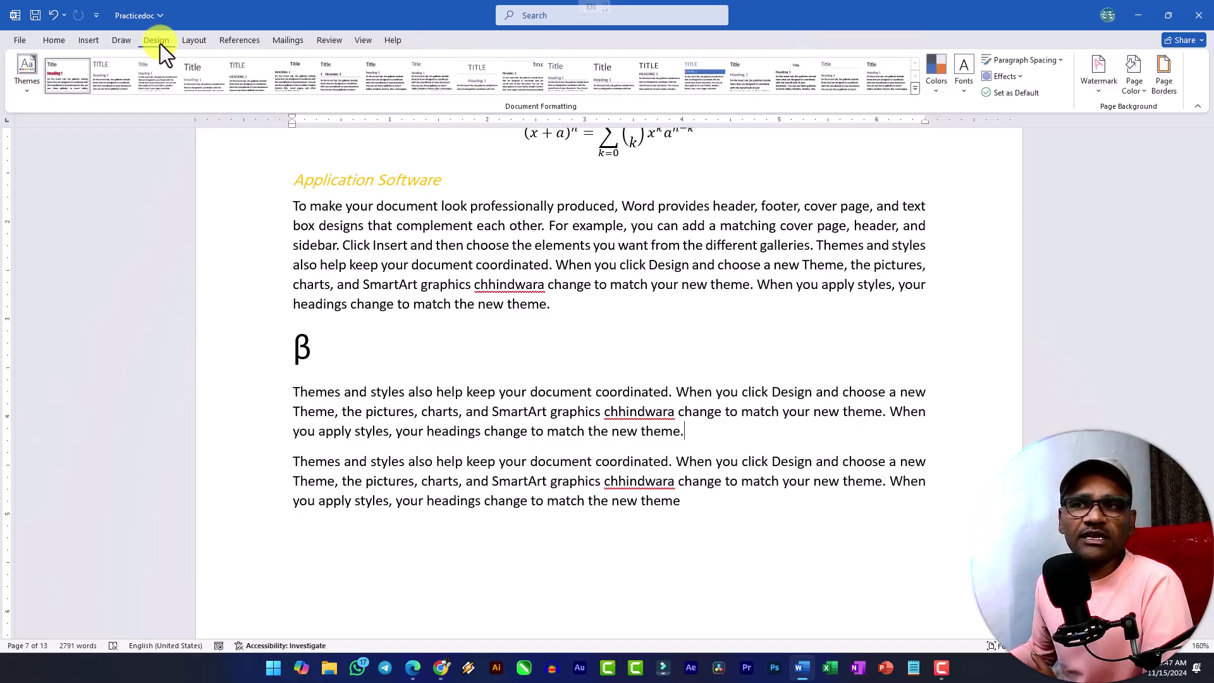